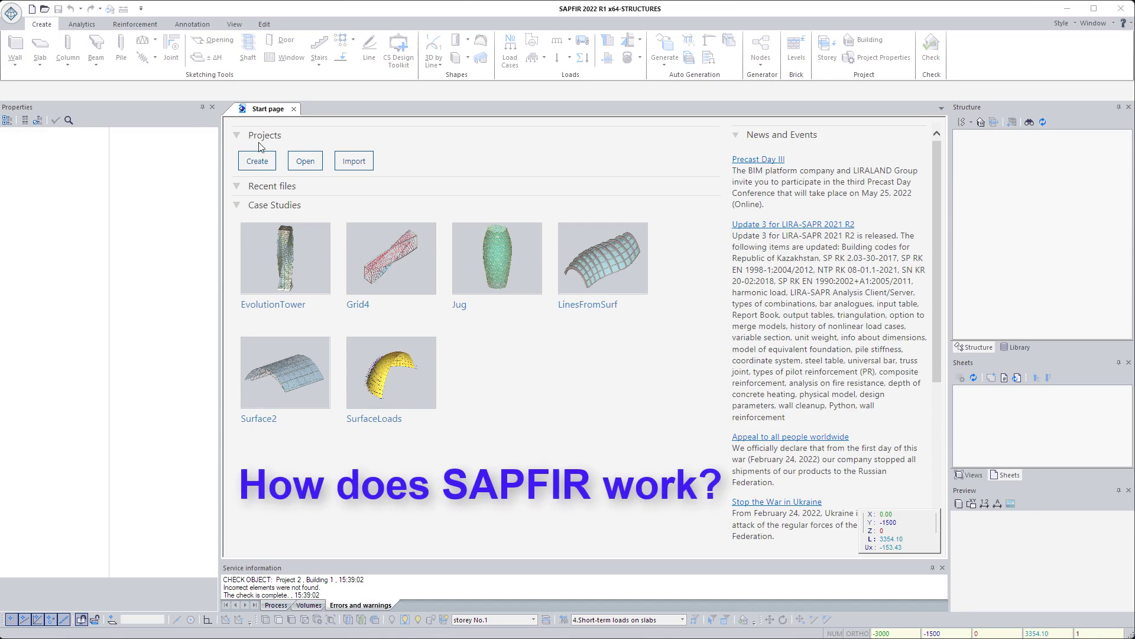
# Create a new empty project from the Start page and view its 3D grid
pyautogui.click(256, 161)
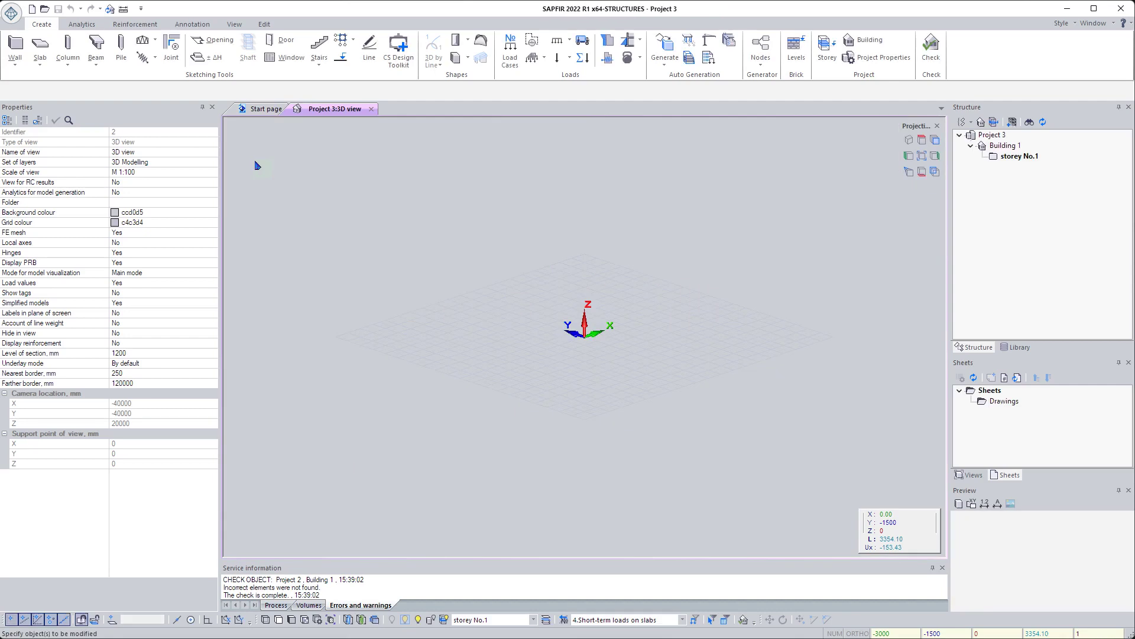
pyautogui.moveTo(707, 374); pyautogui.dragTo(676, 411, button='middle')
# Place a regular axis grid 1–6 by A–D from two opposite corner points
pyautogui.click(352, 41)
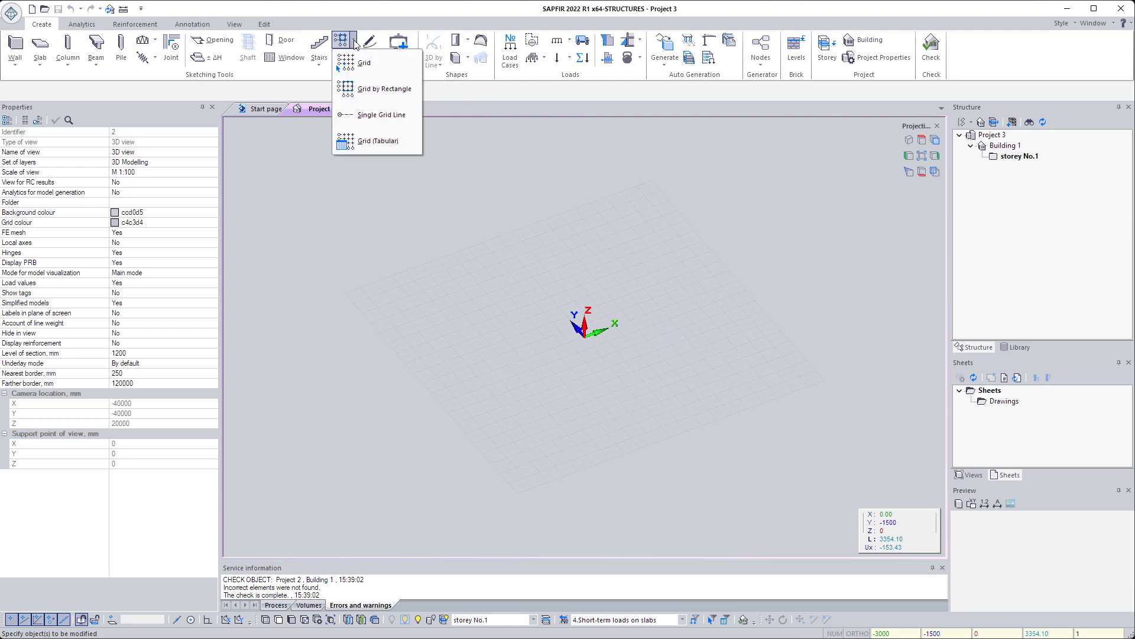
pyautogui.click(361, 90)
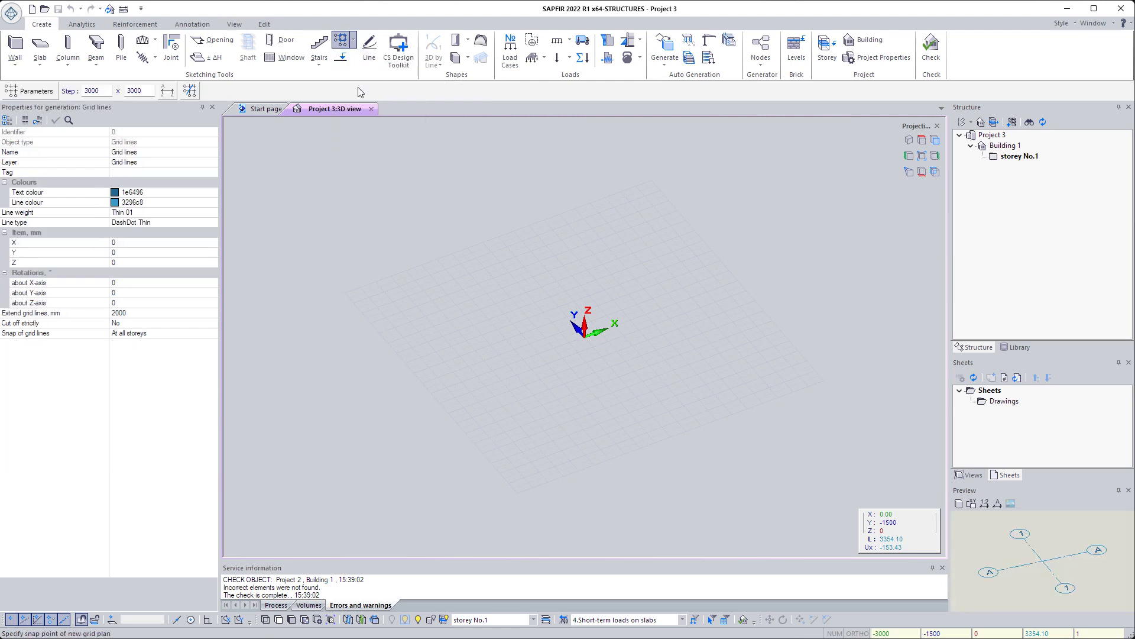
pyautogui.click(526, 411)
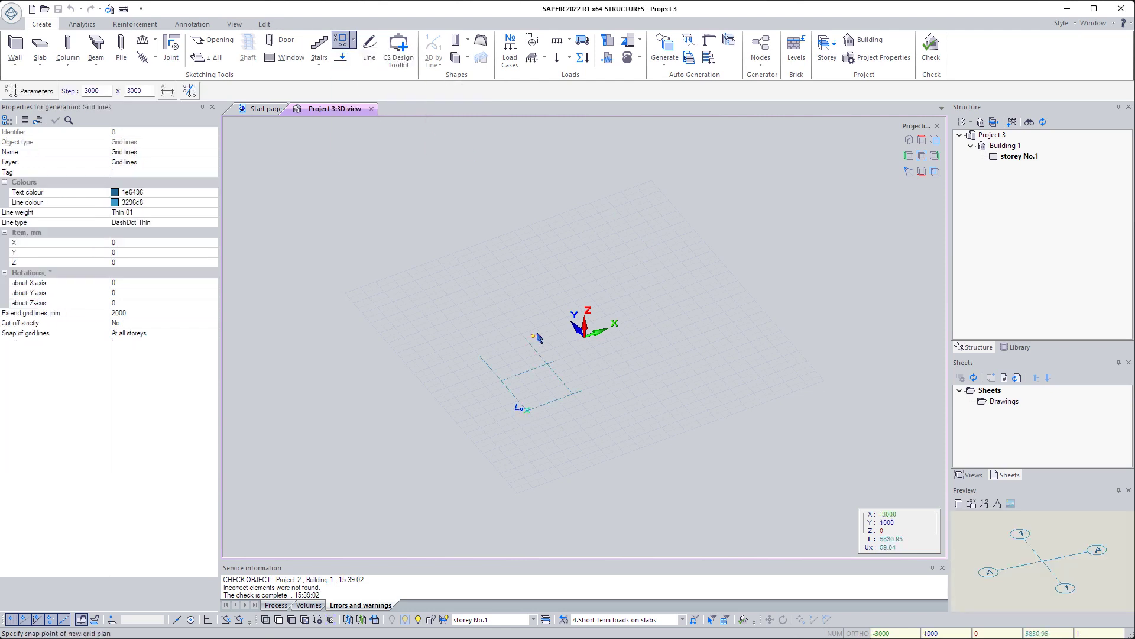
pyautogui.click(695, 226)
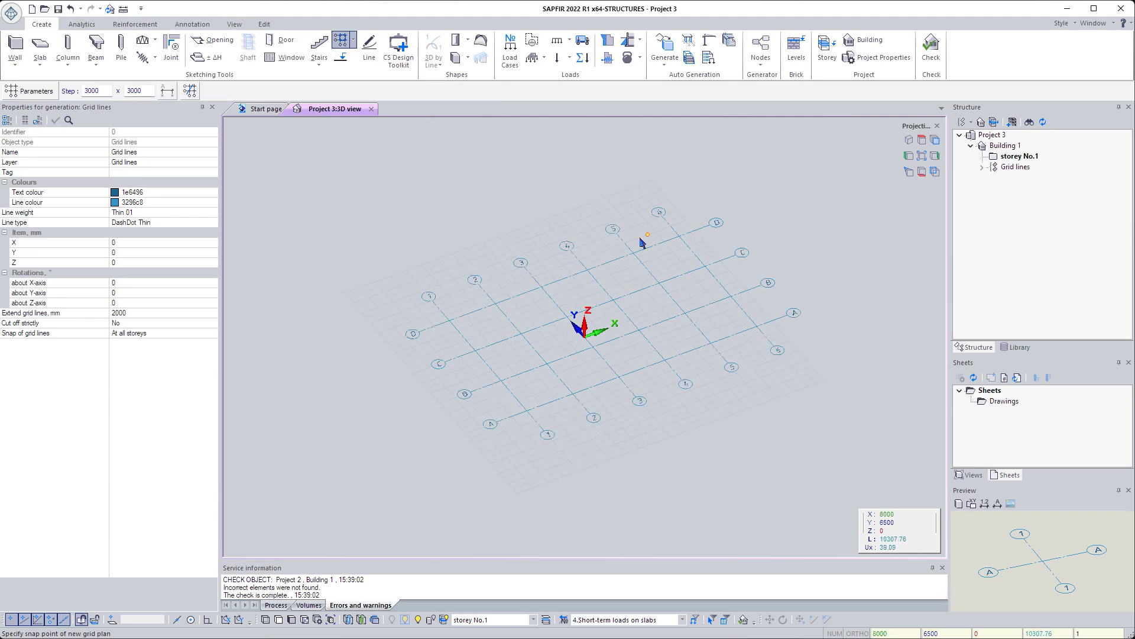
pyautogui.scroll(2, 557, 332)
pyautogui.scroll(1, 558, 332)
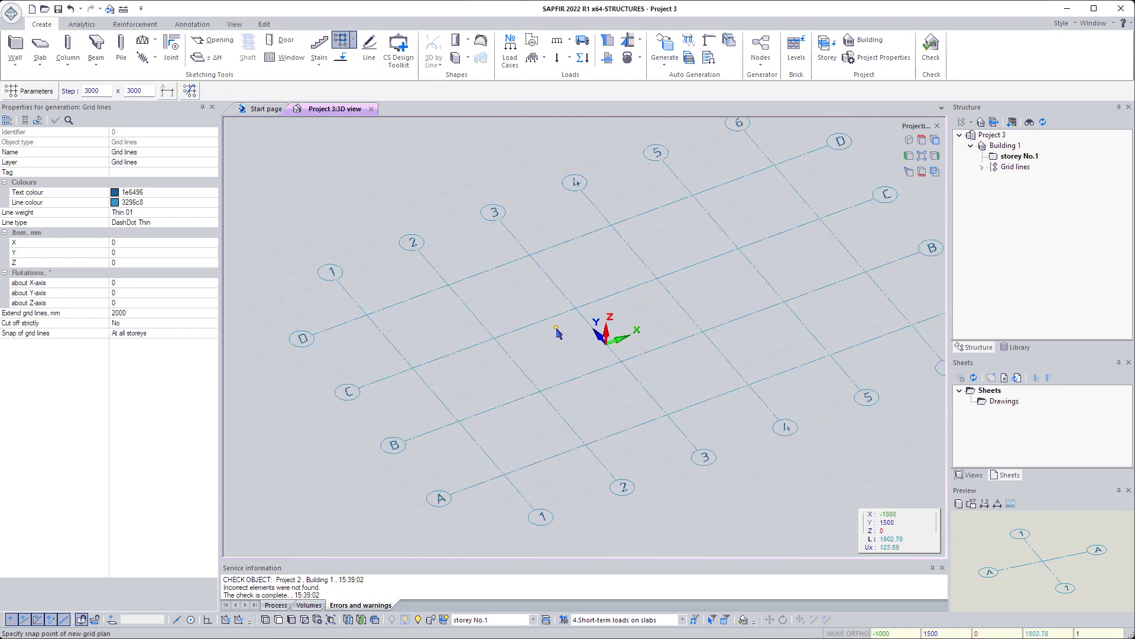
# Place nine reinforced concrete columns at grid intersections including D/1, 4/D, D/6, C/5 and B/5
pyautogui.click(66, 45)
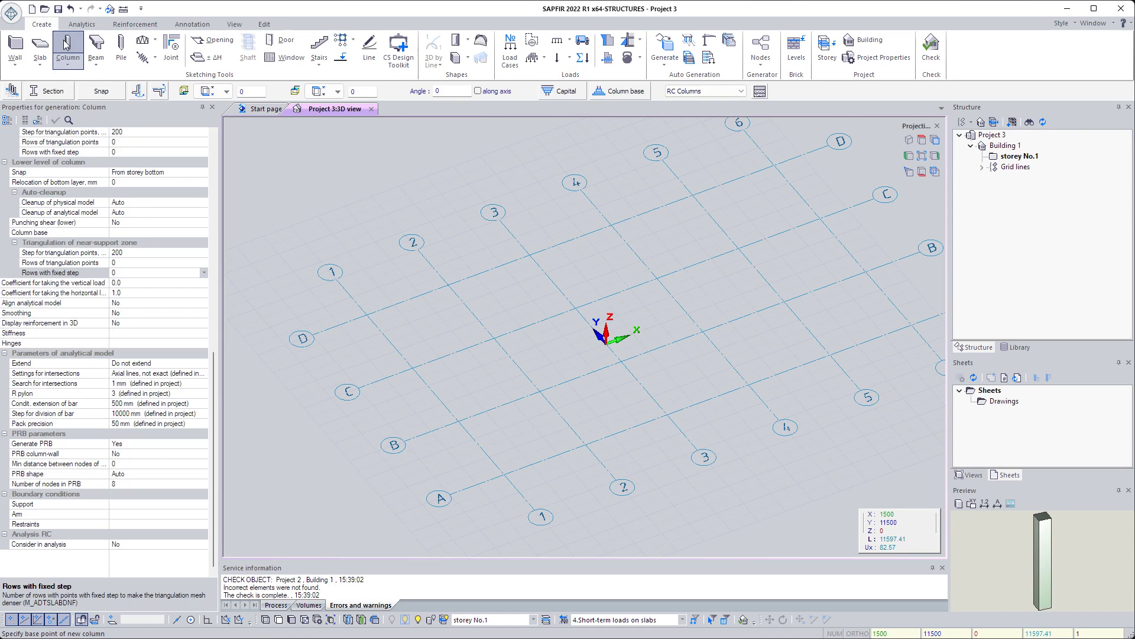
pyautogui.click(367, 315)
pyautogui.click(459, 422)
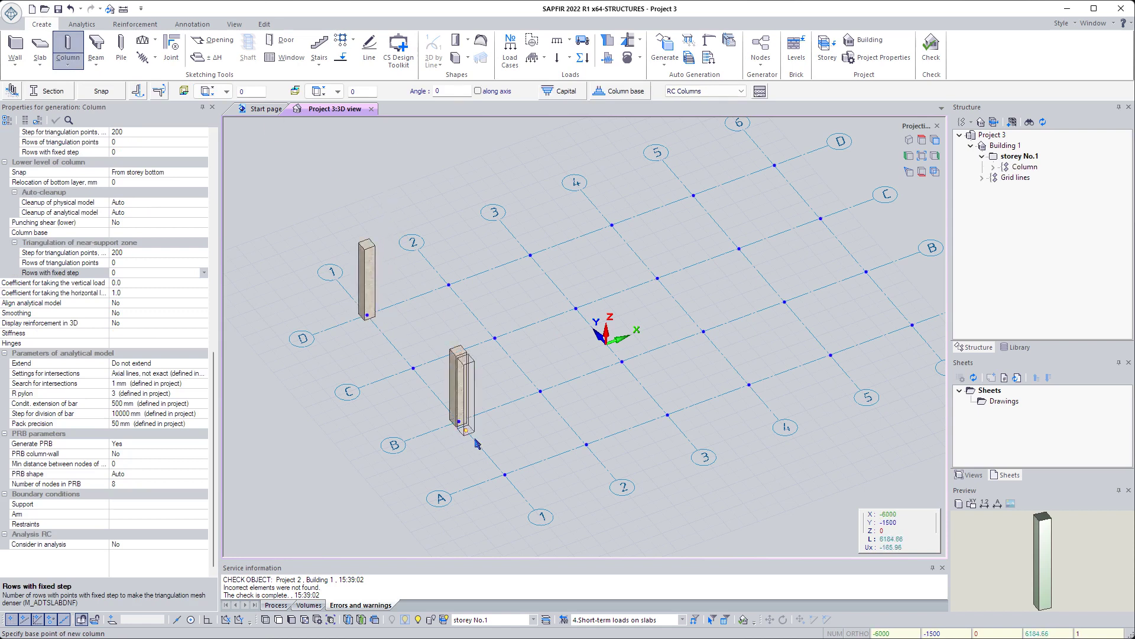
pyautogui.click(504, 472)
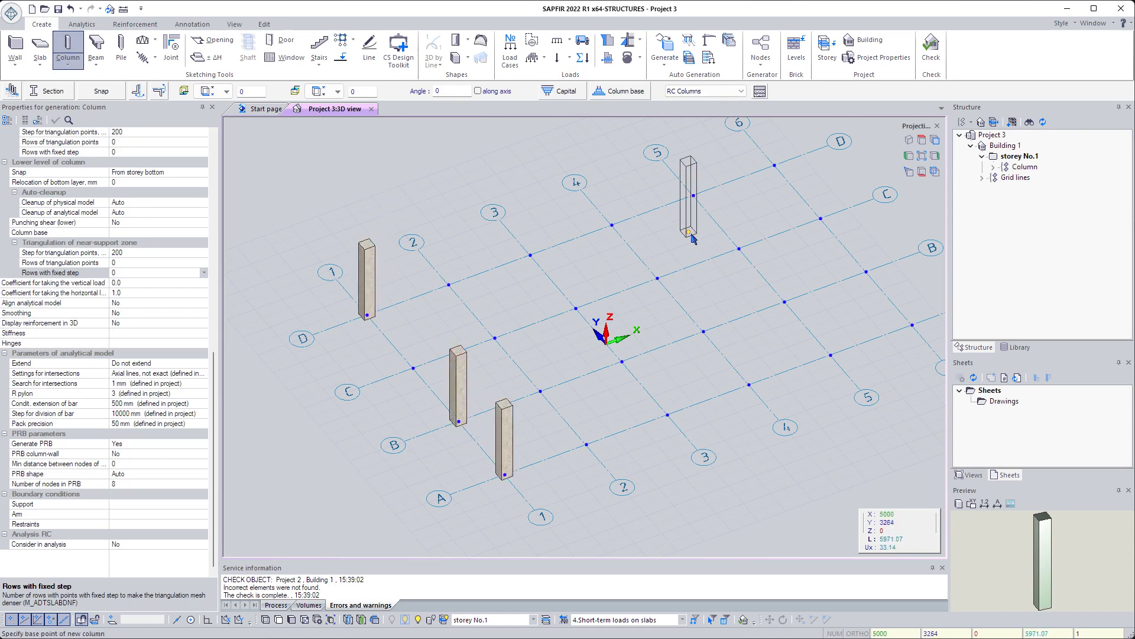
pyautogui.click(613, 225)
pyautogui.click(705, 329)
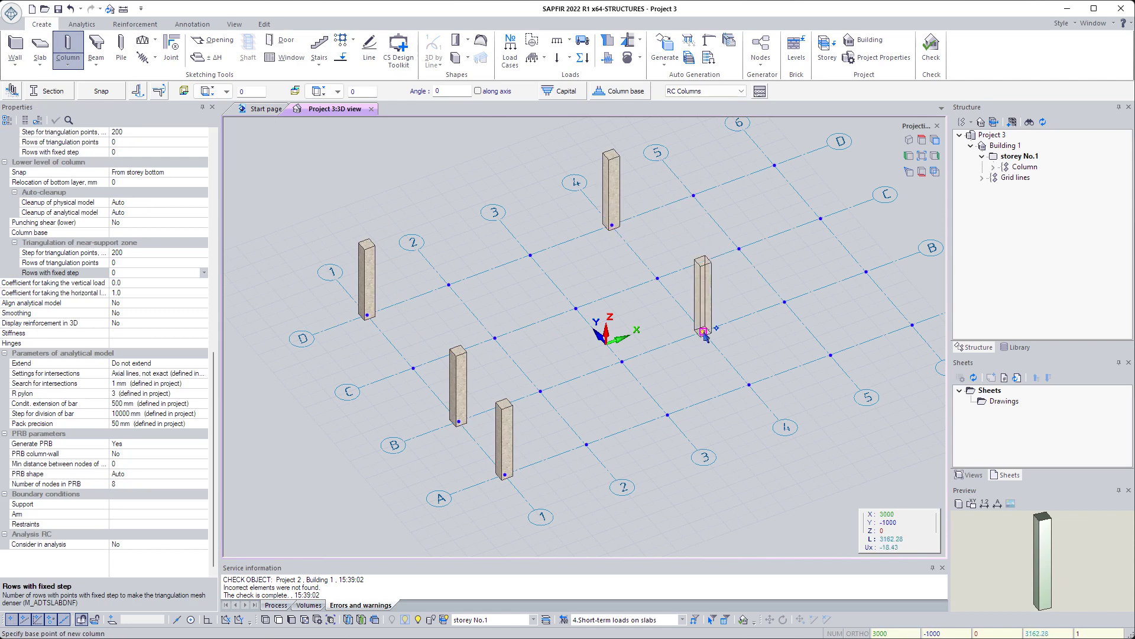
pyautogui.click(751, 383)
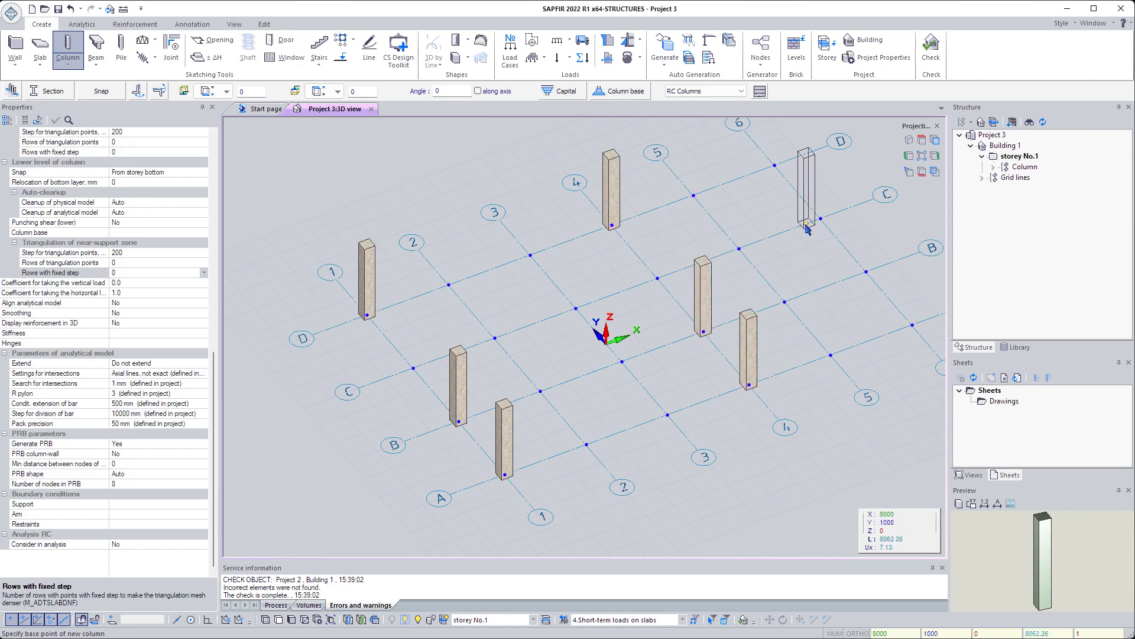
pyautogui.click(774, 165)
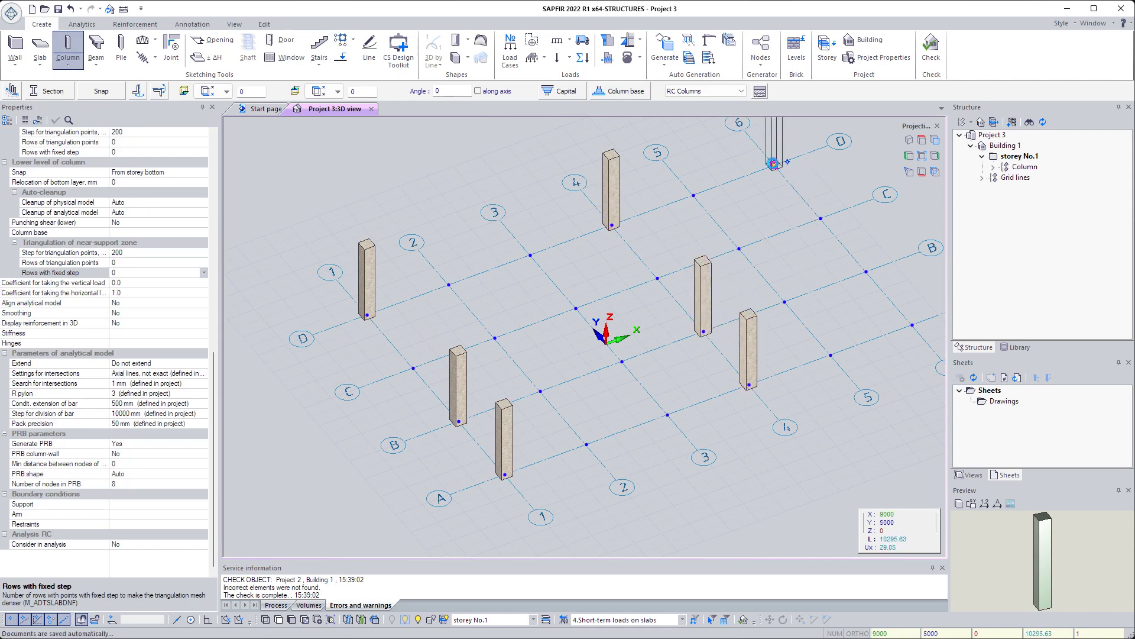
pyautogui.click(867, 273)
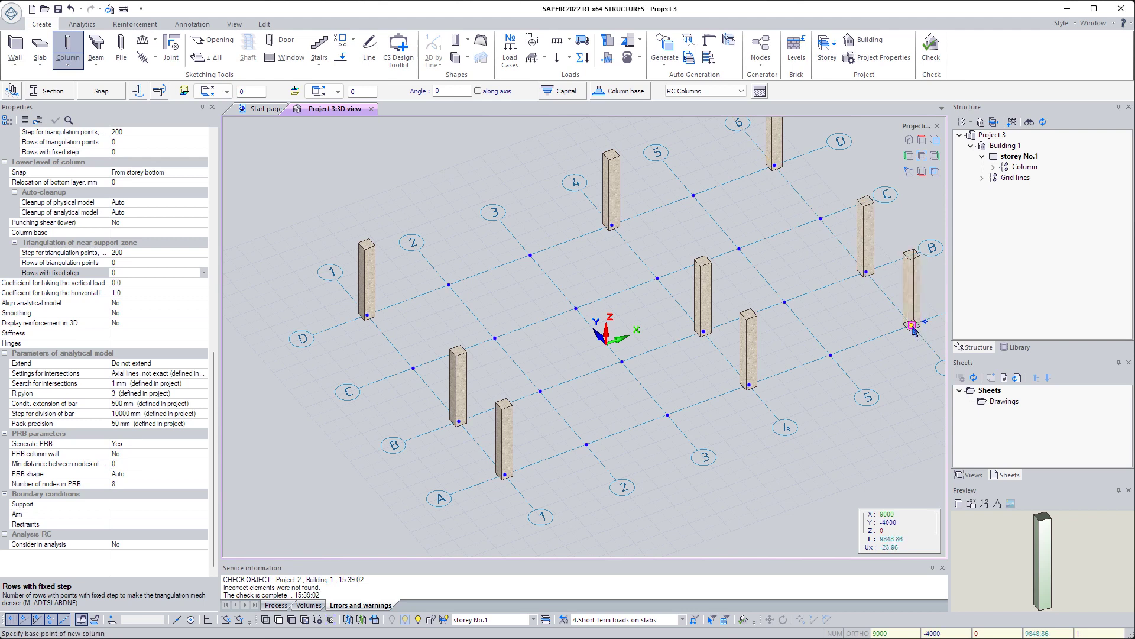
pyautogui.click(914, 325)
# Draw two load-bearing walls forming an L, the first spanning axes 3 to 5
pyautogui.click(16, 44)
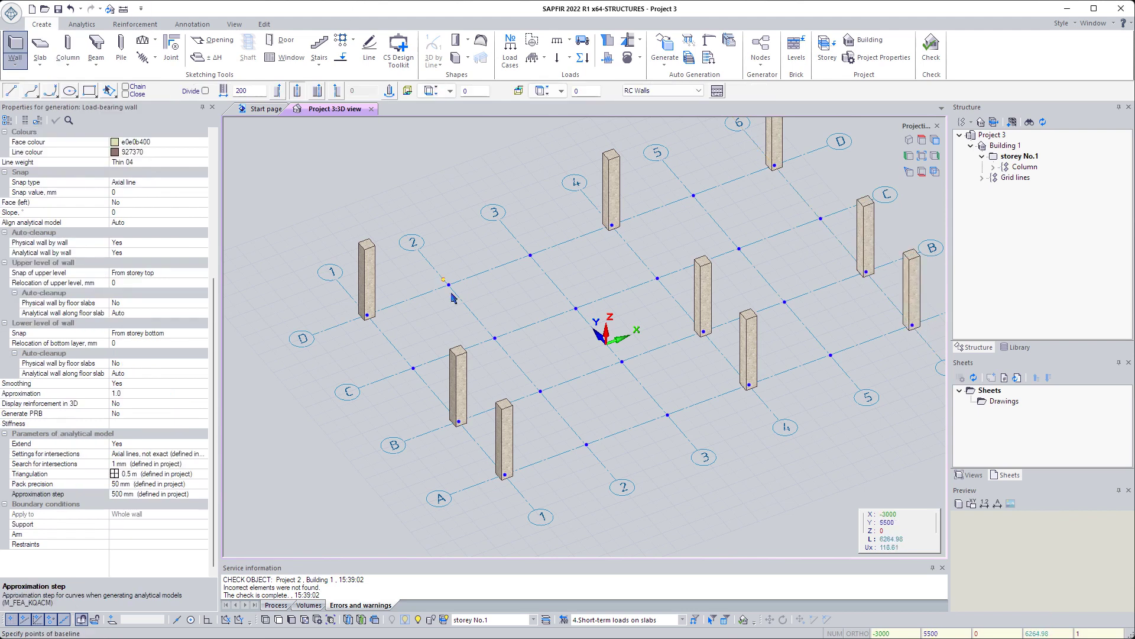
pyautogui.click(495, 337)
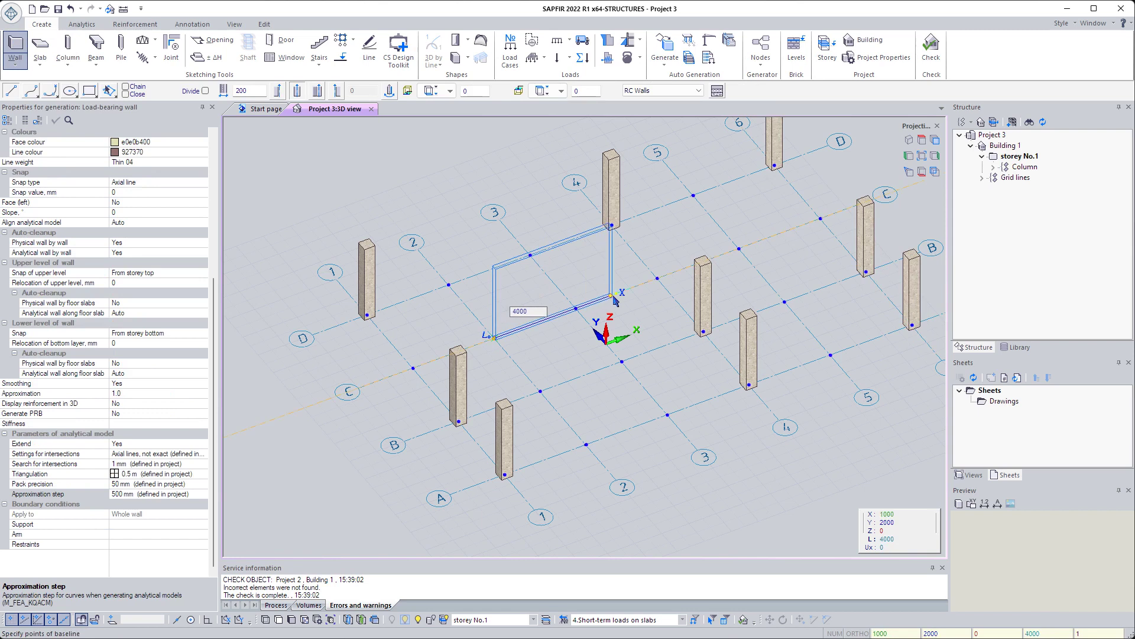
pyautogui.click(664, 280)
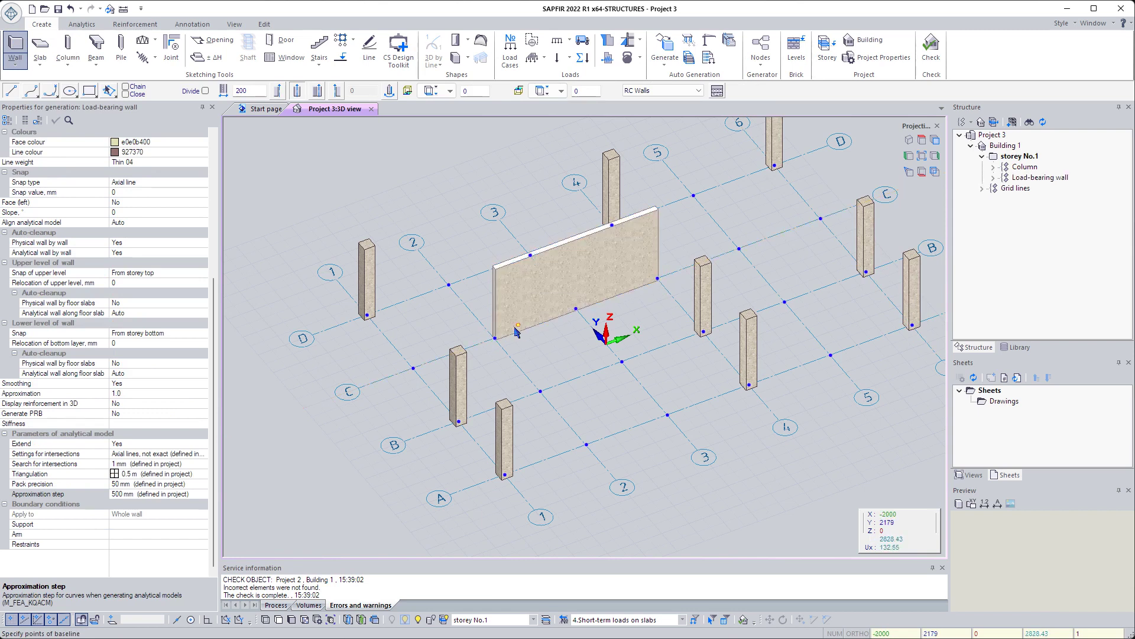
pyautogui.click(495, 339)
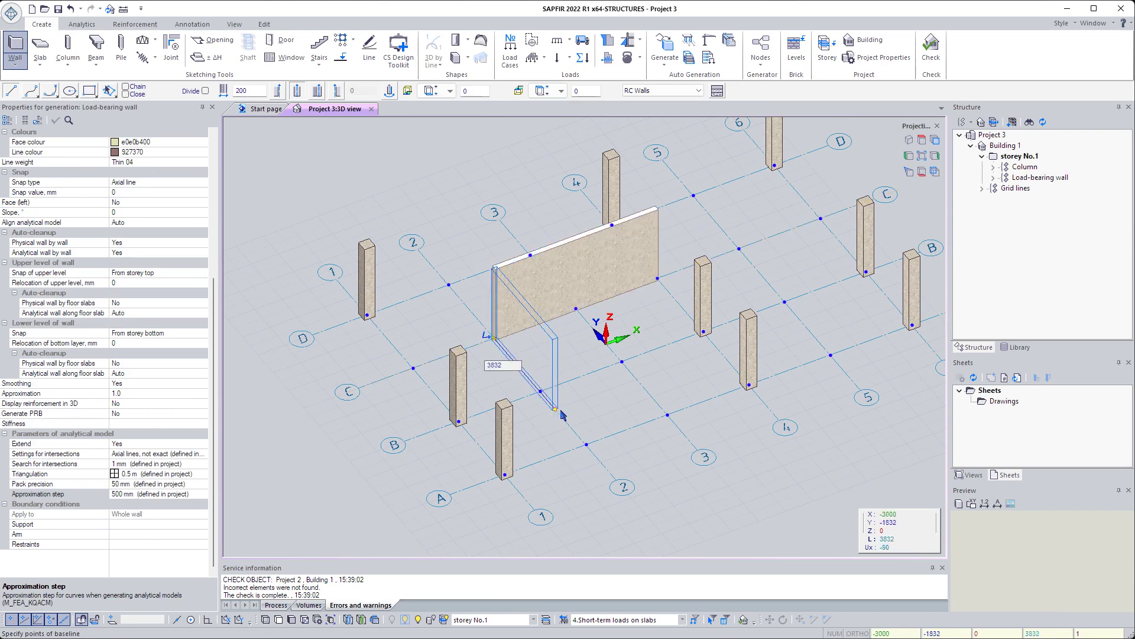
pyautogui.click(579, 441)
pyautogui.moveTo(579, 441); pyautogui.dragTo(539, 424, button='middle')
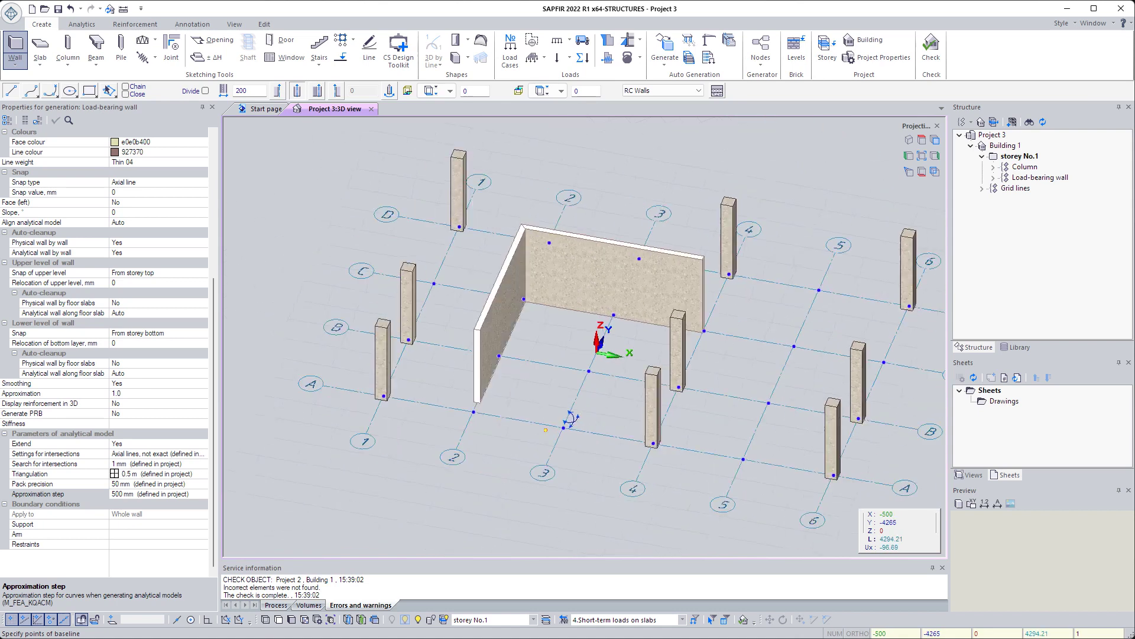
# Add an inner partition from the back wall's middle and a separate wall near axis 6
pyautogui.click(619, 321)
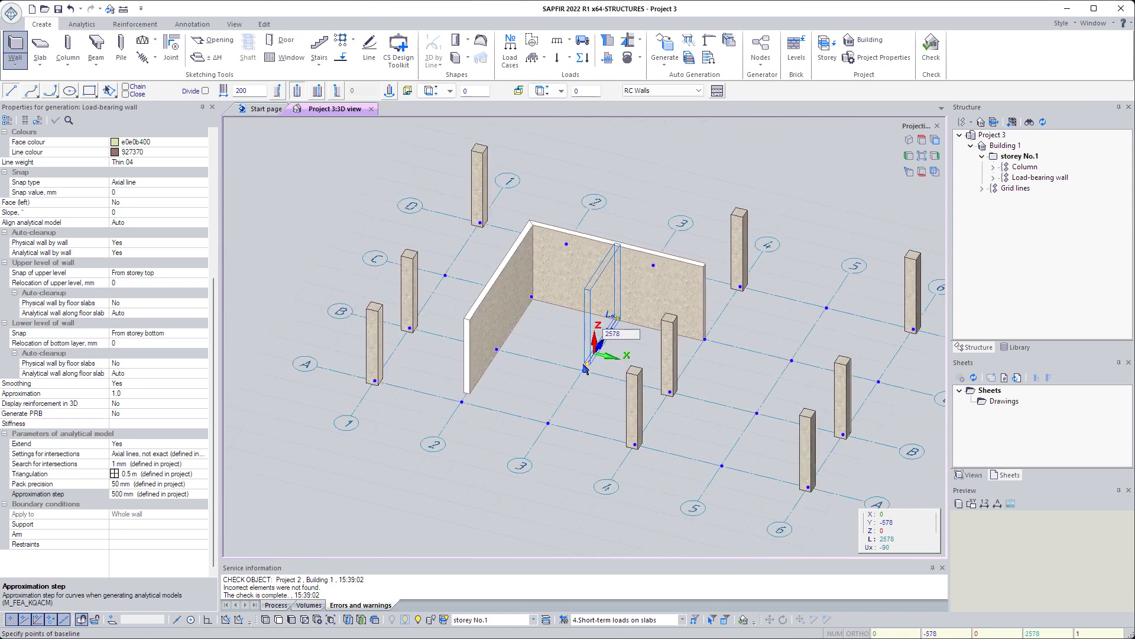
pyautogui.click(559, 392)
pyautogui.moveTo(558, 392)
pyautogui.mouseDown(button='middle')
pyautogui.moveTo(635, 379)
pyautogui.moveTo(621, 369)
pyautogui.mouseUp(button='middle')
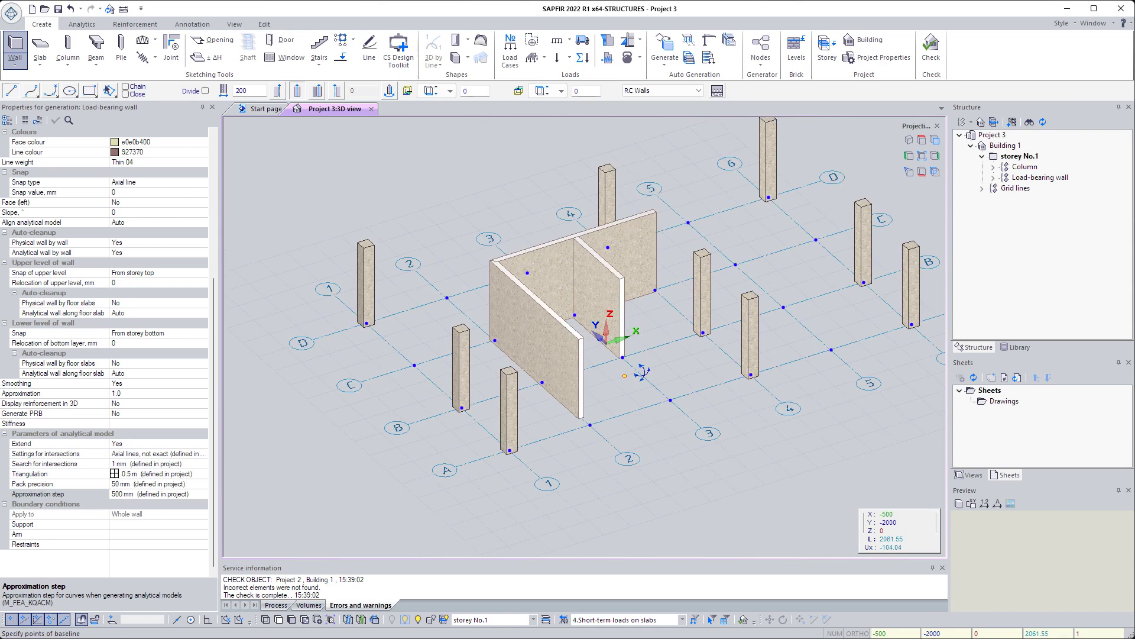
pyautogui.click(738, 266)
pyautogui.click(786, 309)
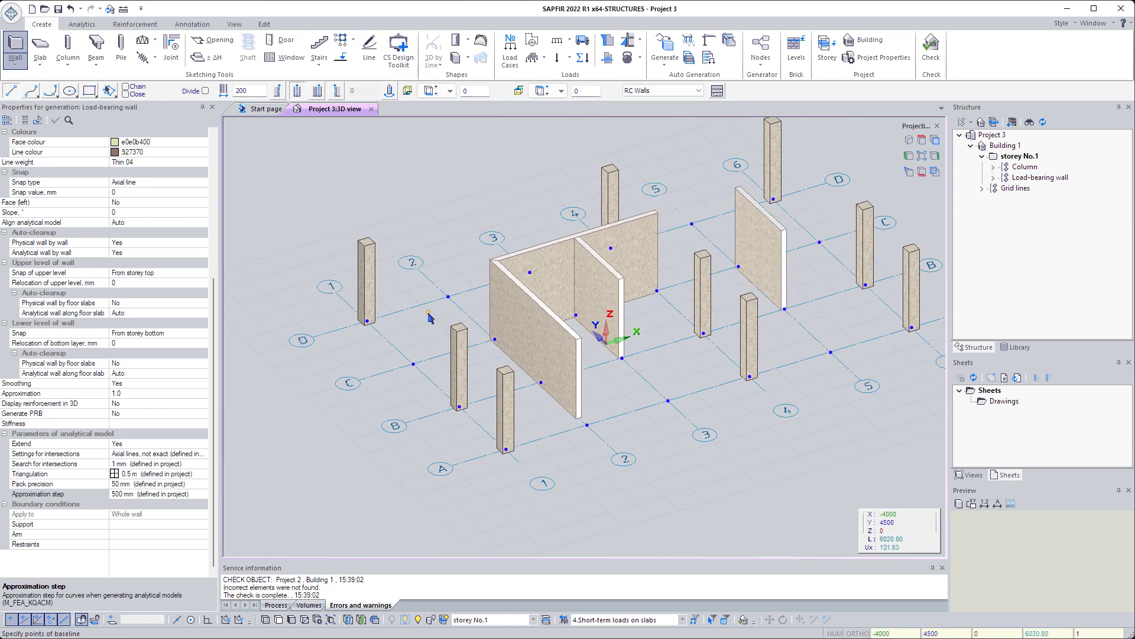
# Draw a foundation slab as a rectangle between two opposite outer corners of the grid
pyautogui.click(40, 66)
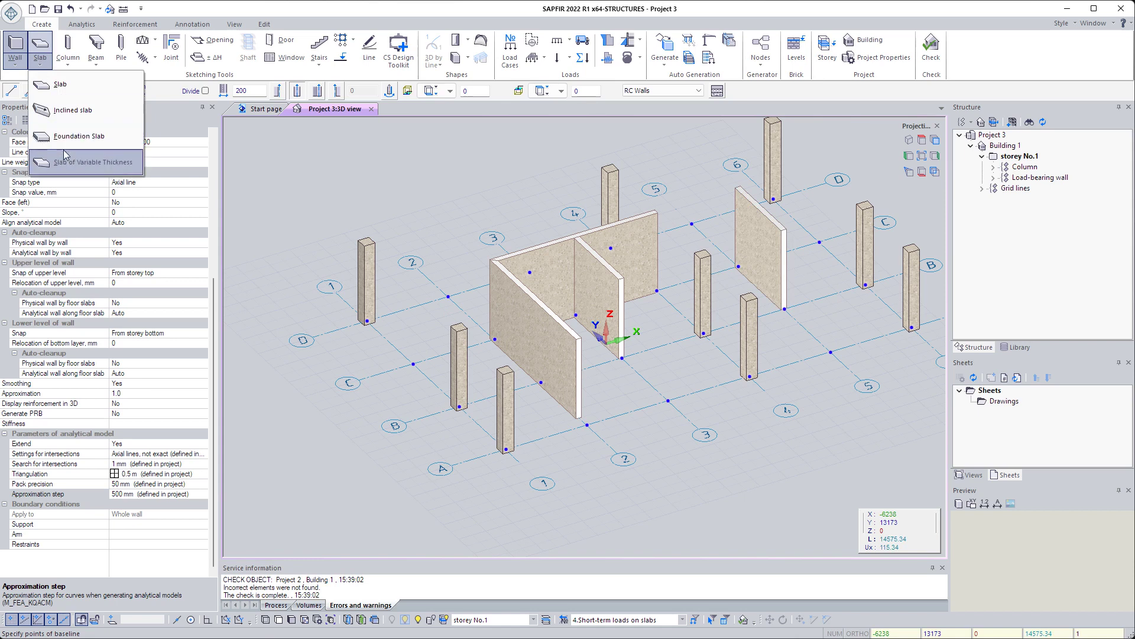
pyautogui.click(78, 136)
pyautogui.moveTo(392, 282); pyautogui.dragTo(402, 318, button='middle')
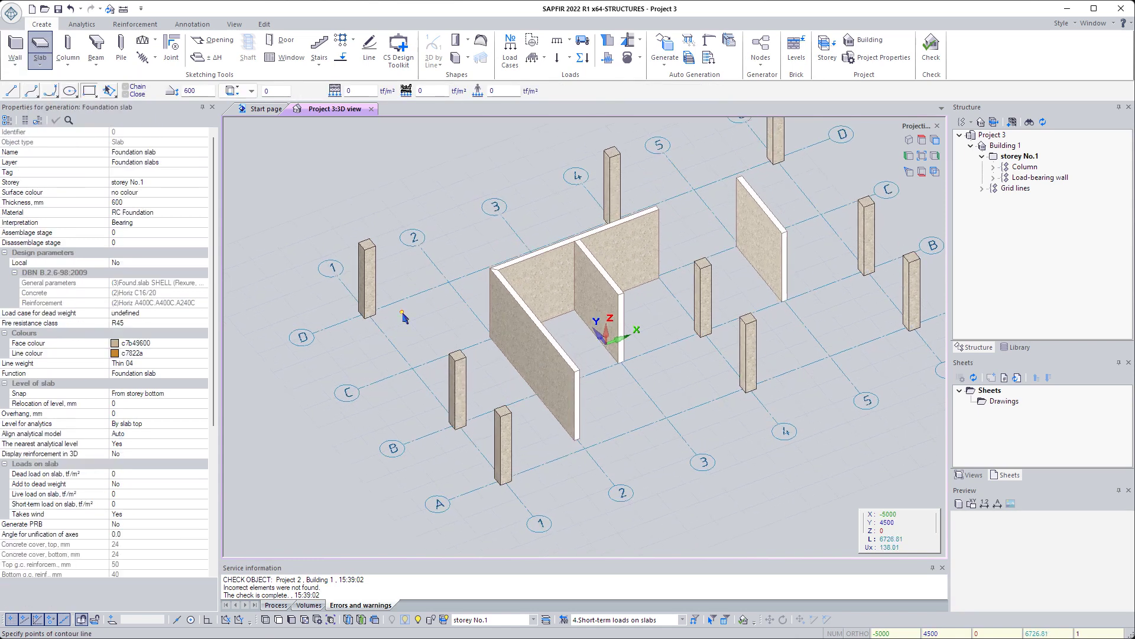
pyautogui.click(326, 308)
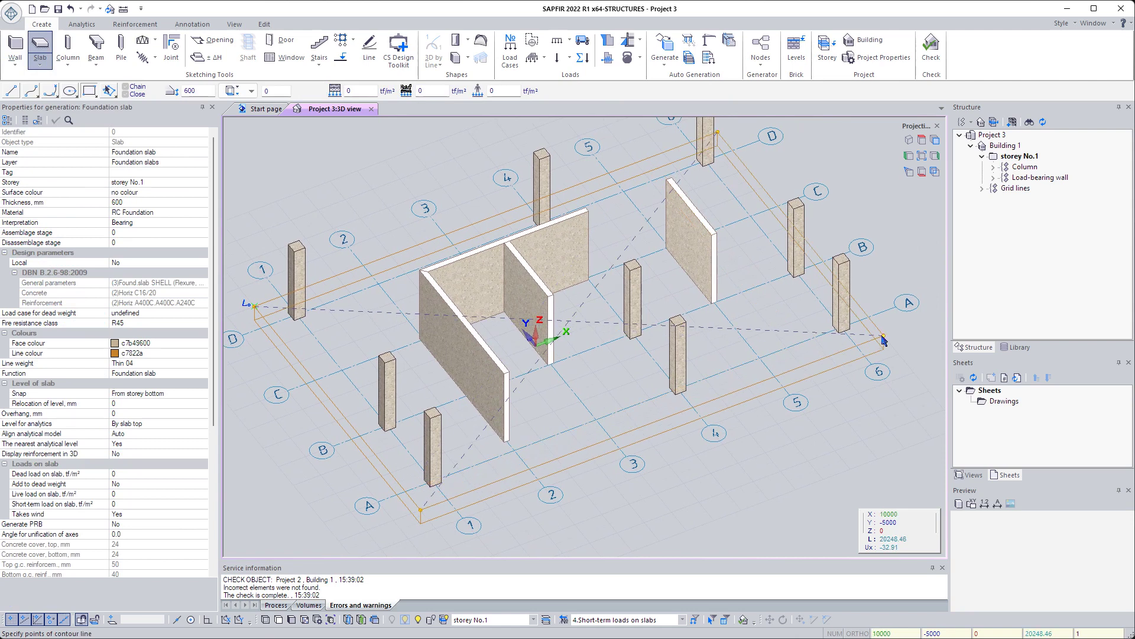
pyautogui.click(882, 340)
pyautogui.press('Escape')
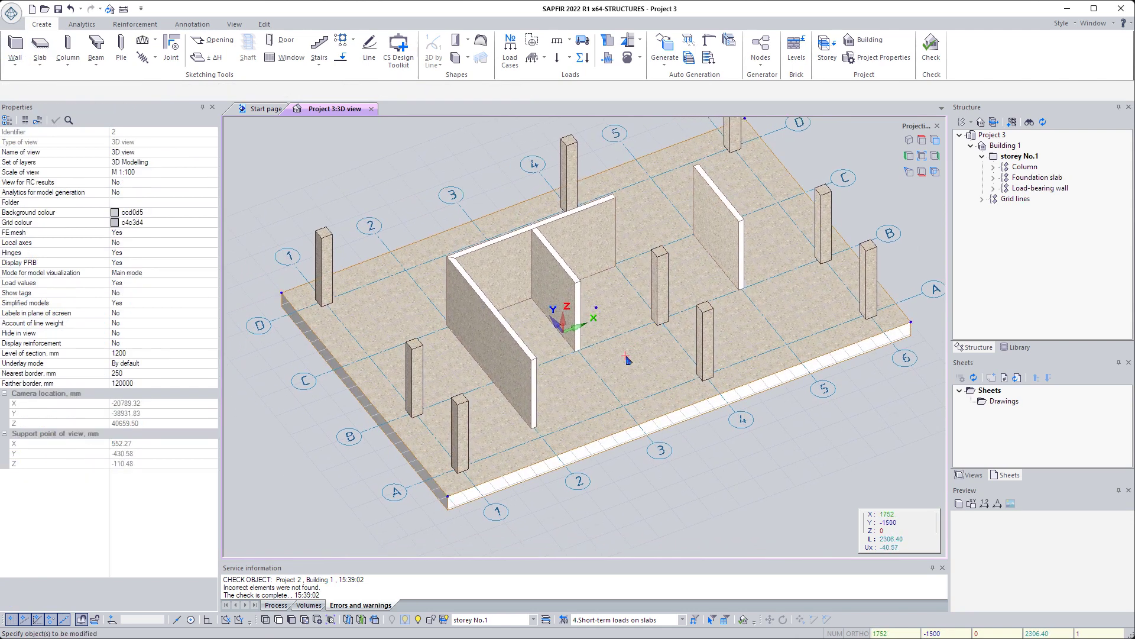
# Set the foundation slab's subgrade modulus C1 to 990 and restrain it in X and Y
pyautogui.click(628, 360)
pyautogui.scroll(-5, 171, 382)
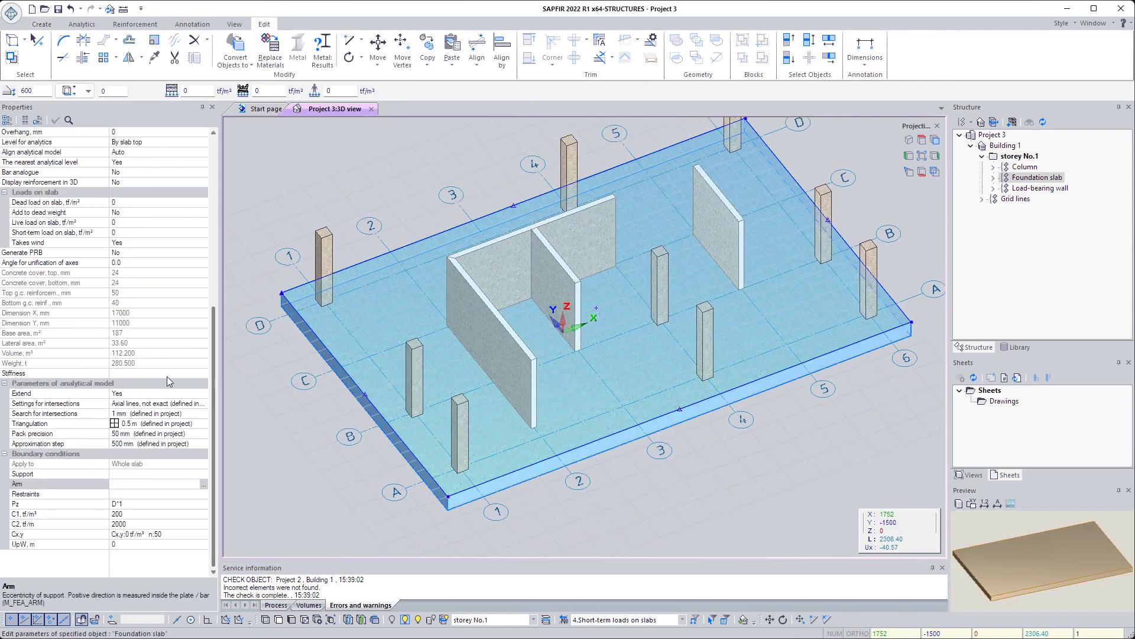
pyautogui.click(141, 514)
pyautogui.write('880')
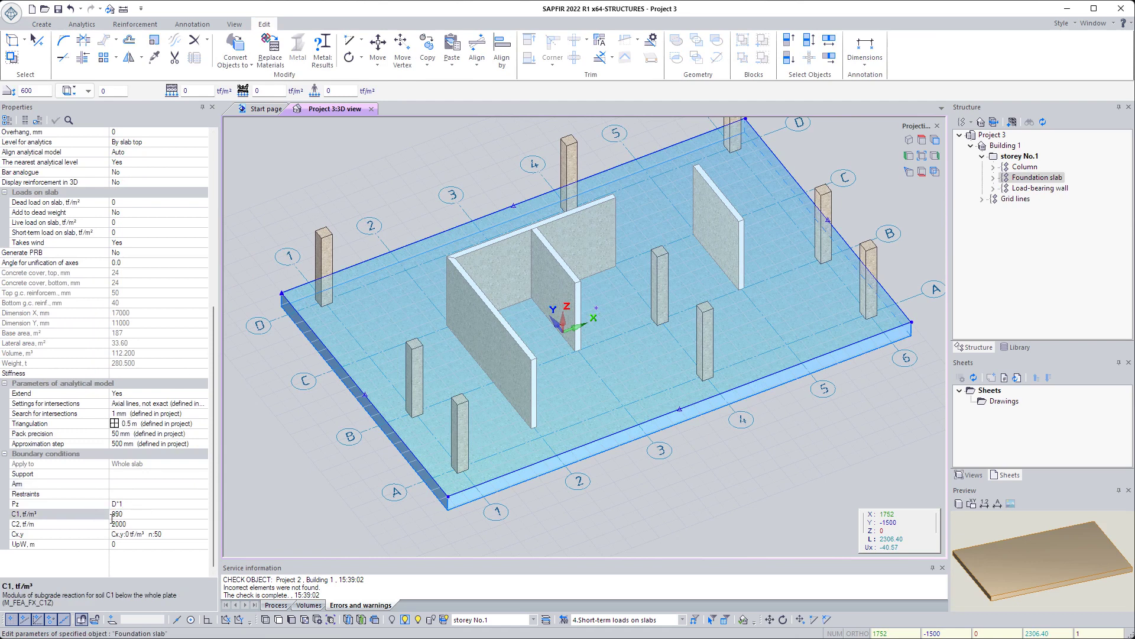
pyautogui.click(175, 494)
pyautogui.click(203, 492)
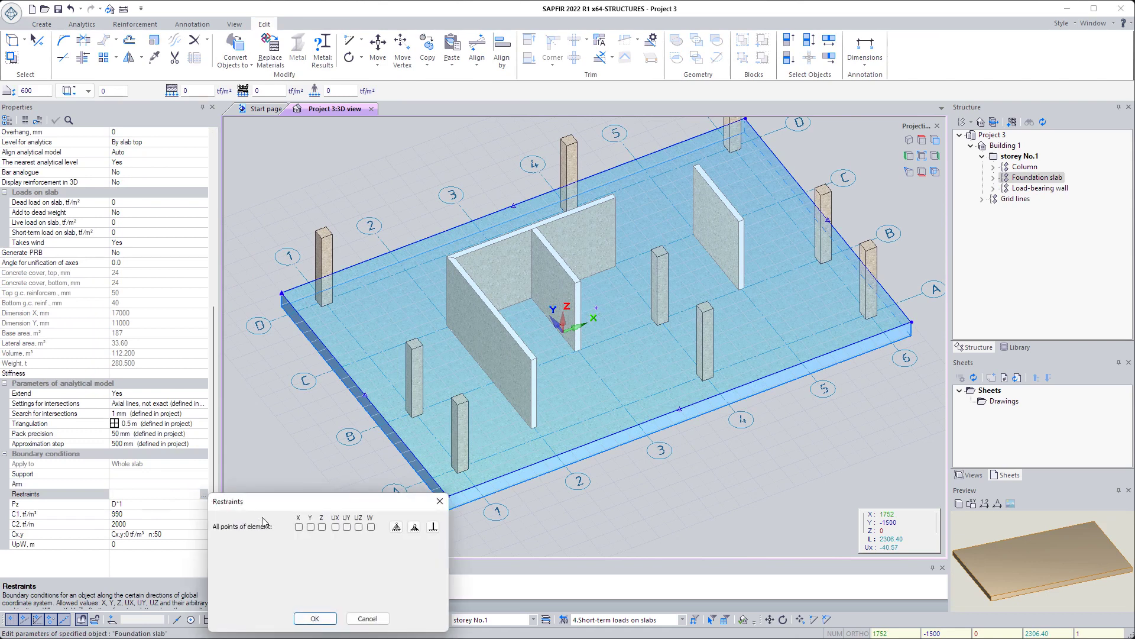
pyautogui.click(316, 619)
pyautogui.click(307, 491)
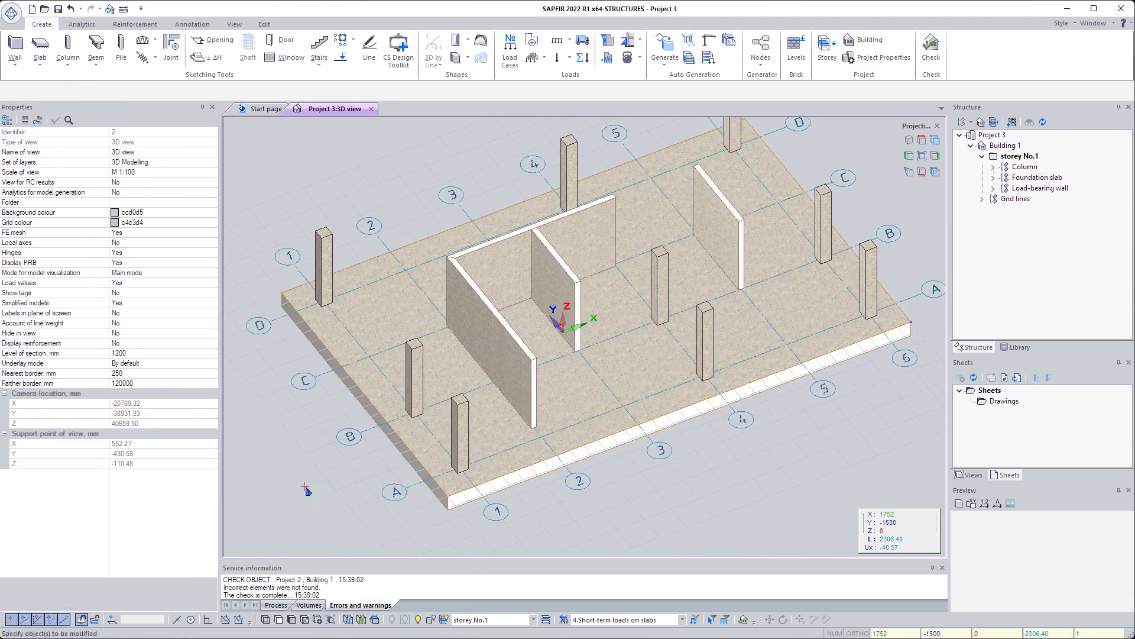
# Draw a floor slab snapped to storey top with 0.1/0.2/0.8 tf/m² loads between corner columns 1/D and its opposite
pyautogui.click(45, 58)
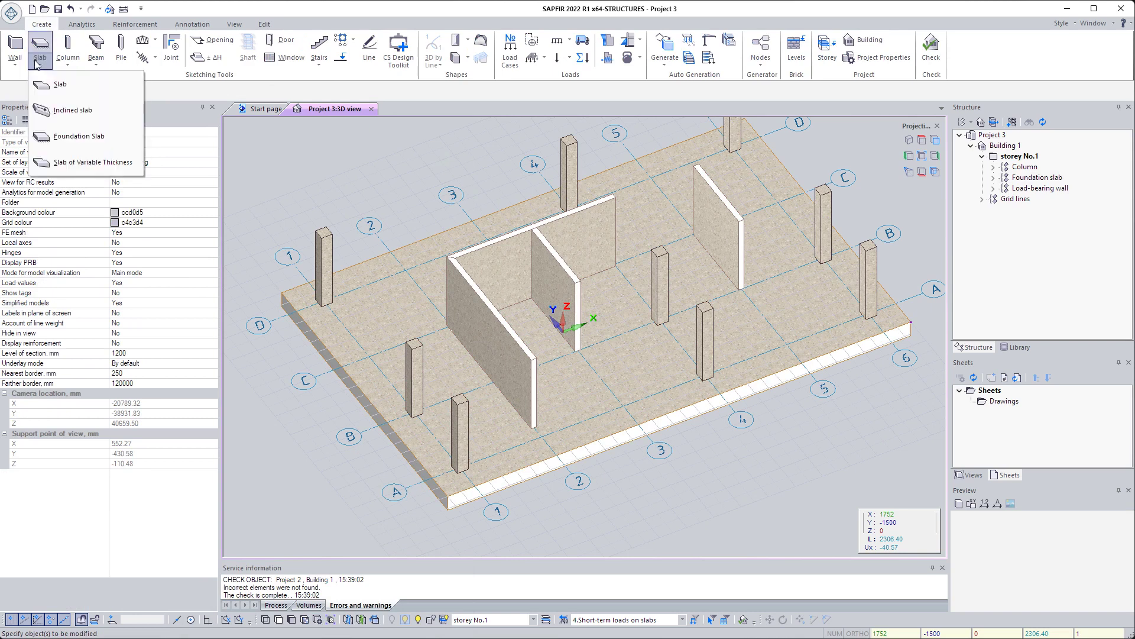
pyautogui.moveTo(78, 136)
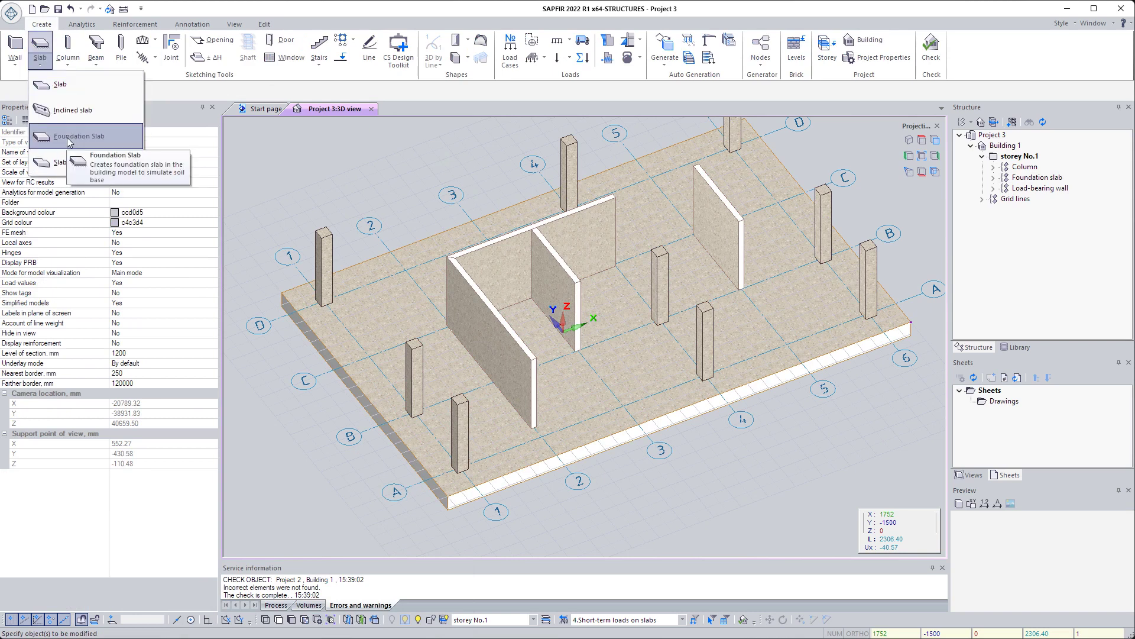
pyautogui.click(60, 84)
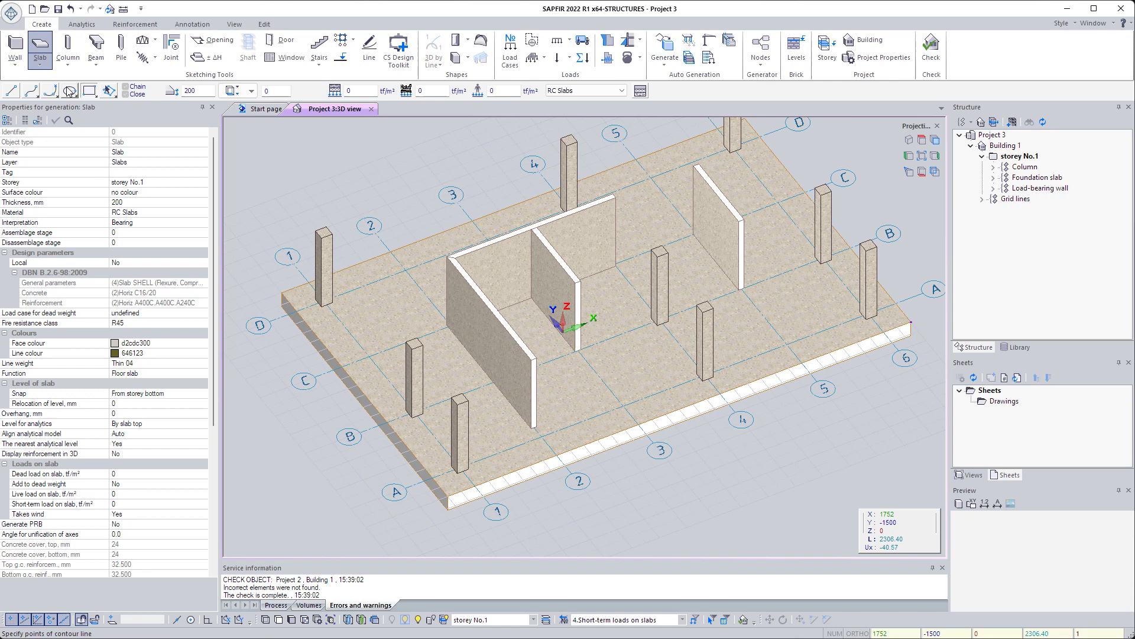
pyautogui.click(253, 91)
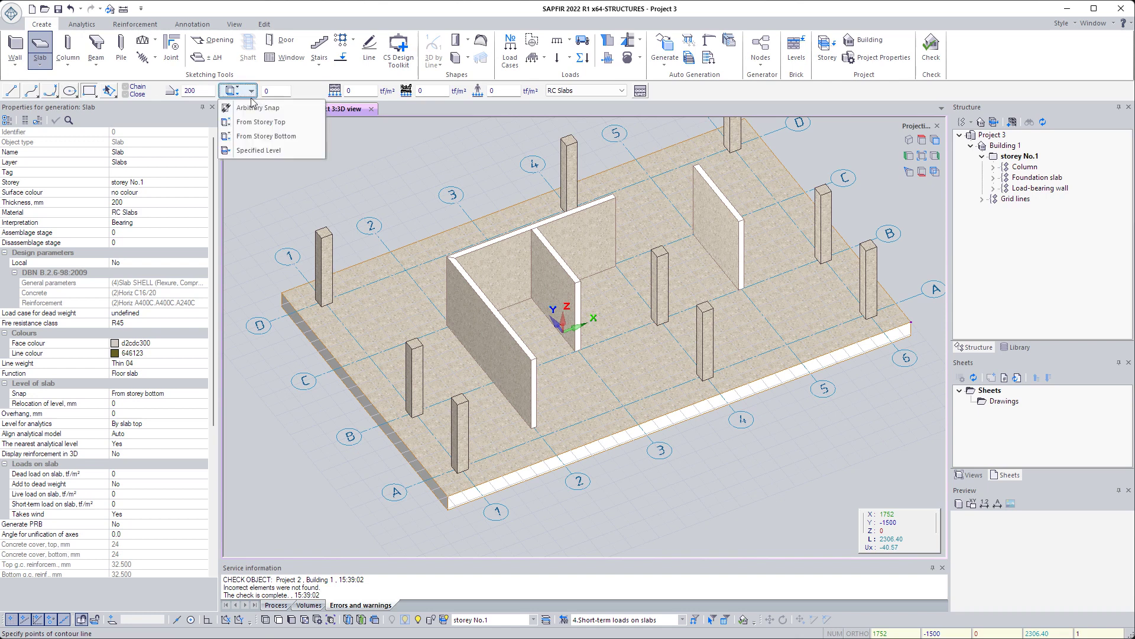
pyautogui.click(254, 123)
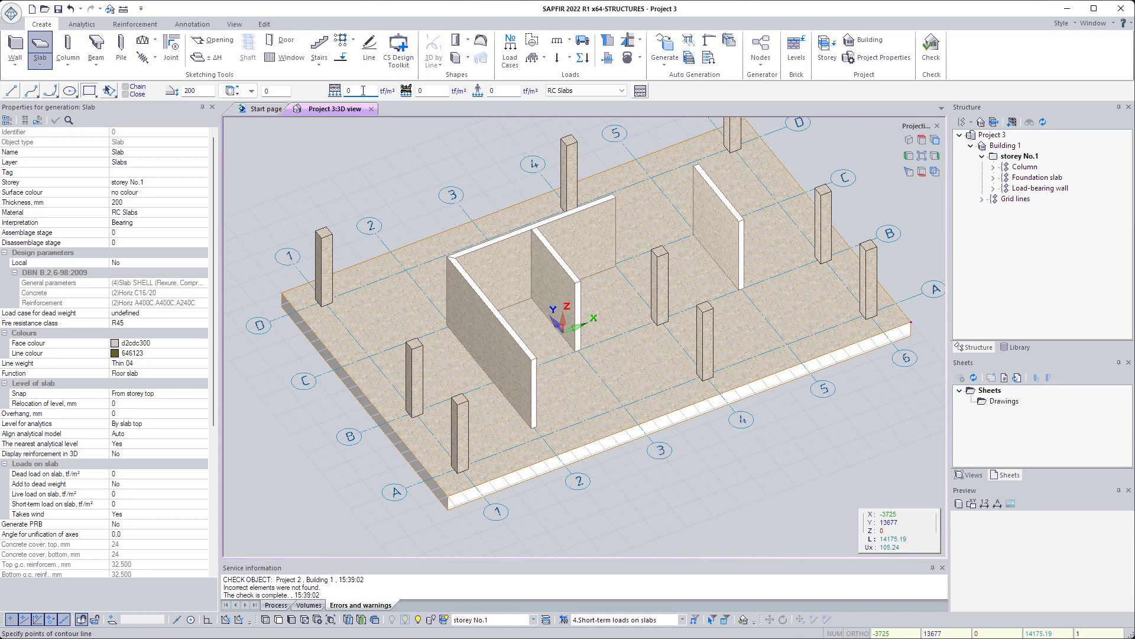
pyautogui.write('.1')
pyautogui.write('.2')
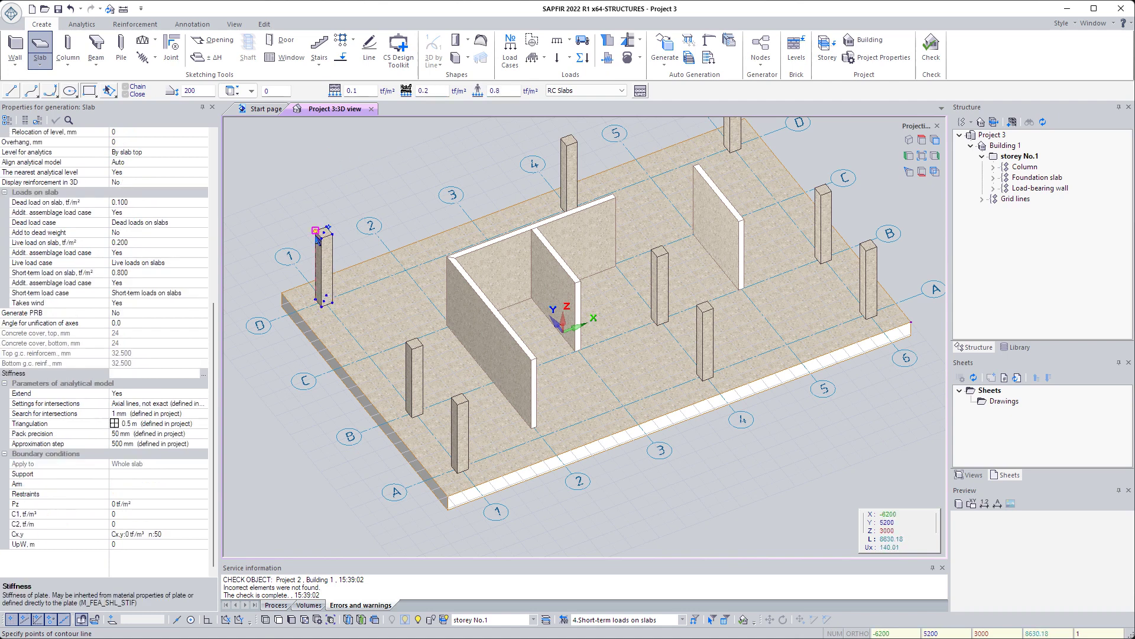
pyautogui.click(318, 234)
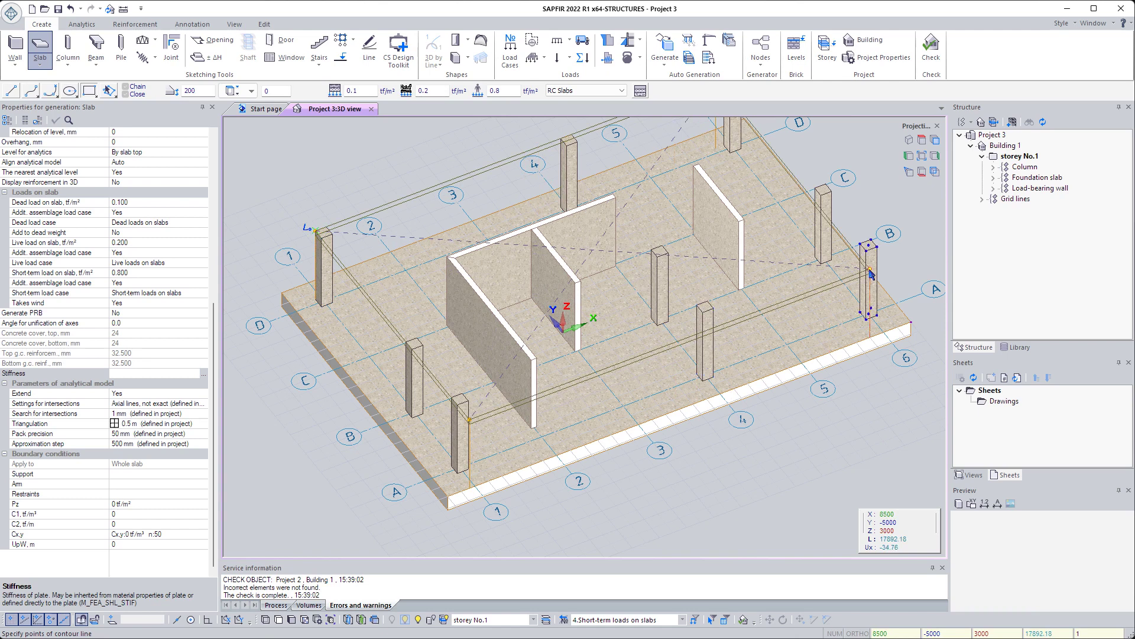
pyautogui.click(878, 247)
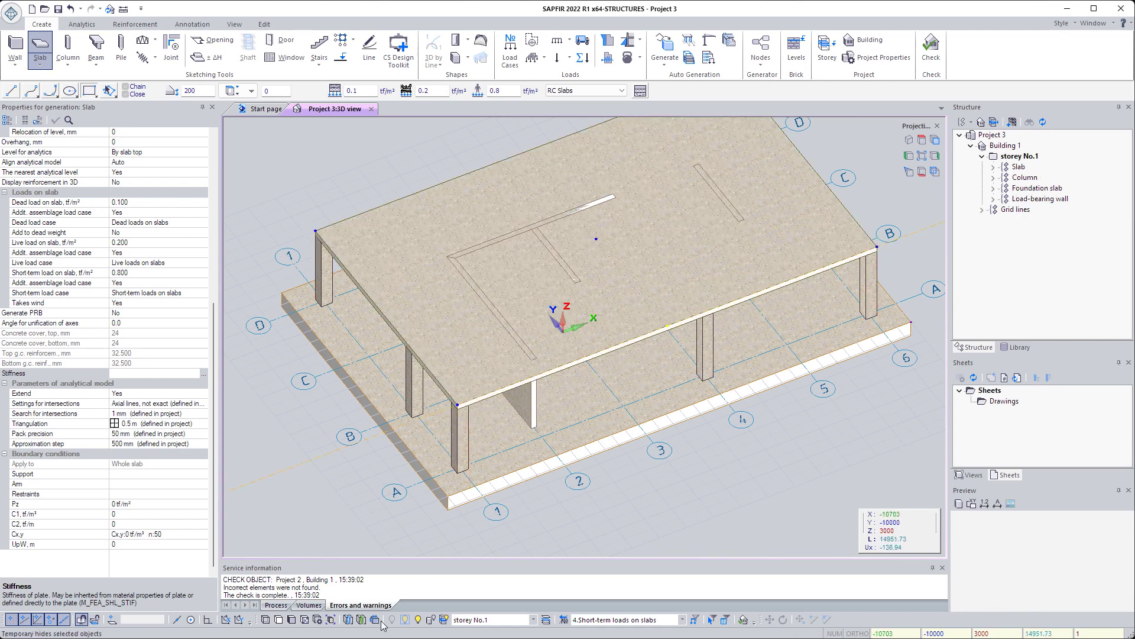
# Show the slab's 0.8 tf/m² short-term load on the analytical model, then switch to the Dead weight load case
pyautogui.click(349, 620)
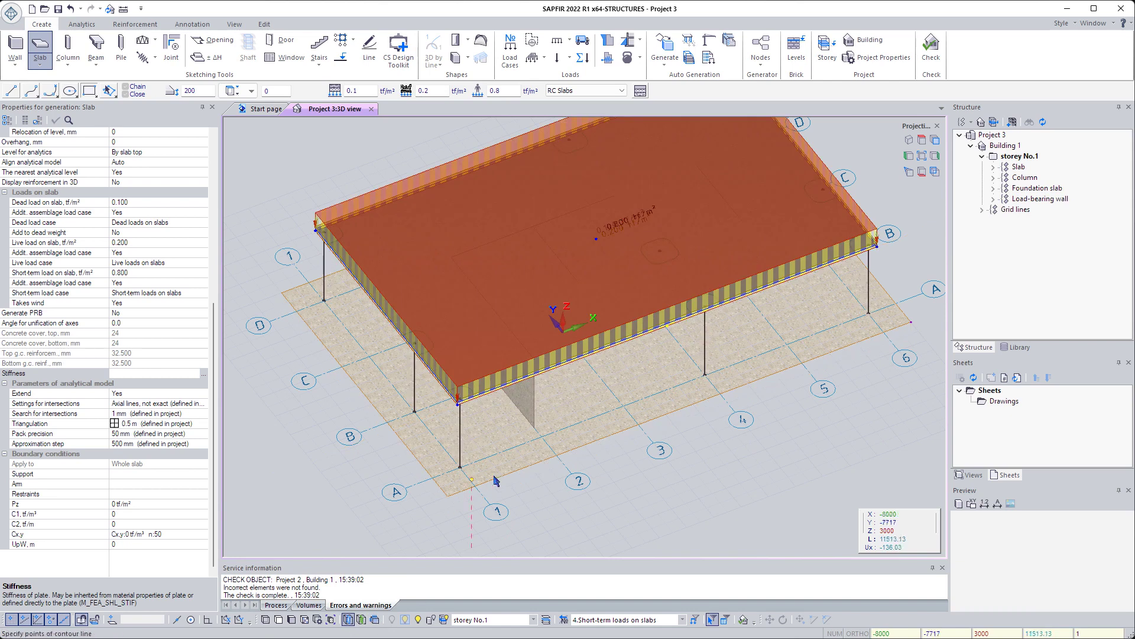
pyautogui.moveTo(566, 474)
pyautogui.mouseDown(button='middle')
pyautogui.moveTo(574, 450)
pyautogui.moveTo(549, 483)
pyautogui.mouseUp(button='middle')
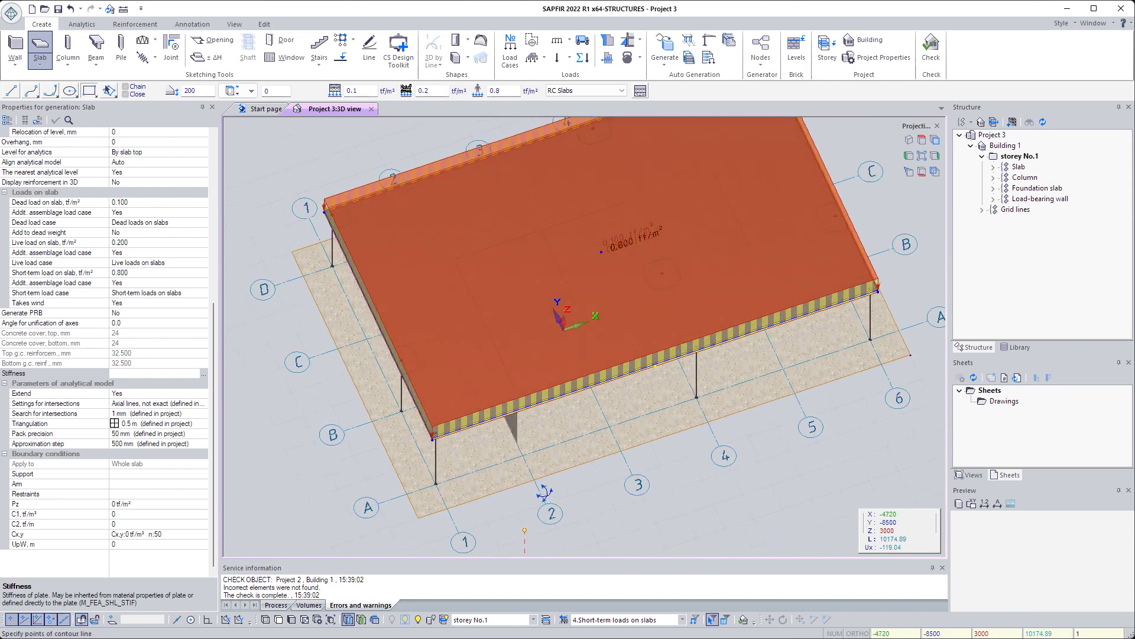
pyautogui.click(694, 620)
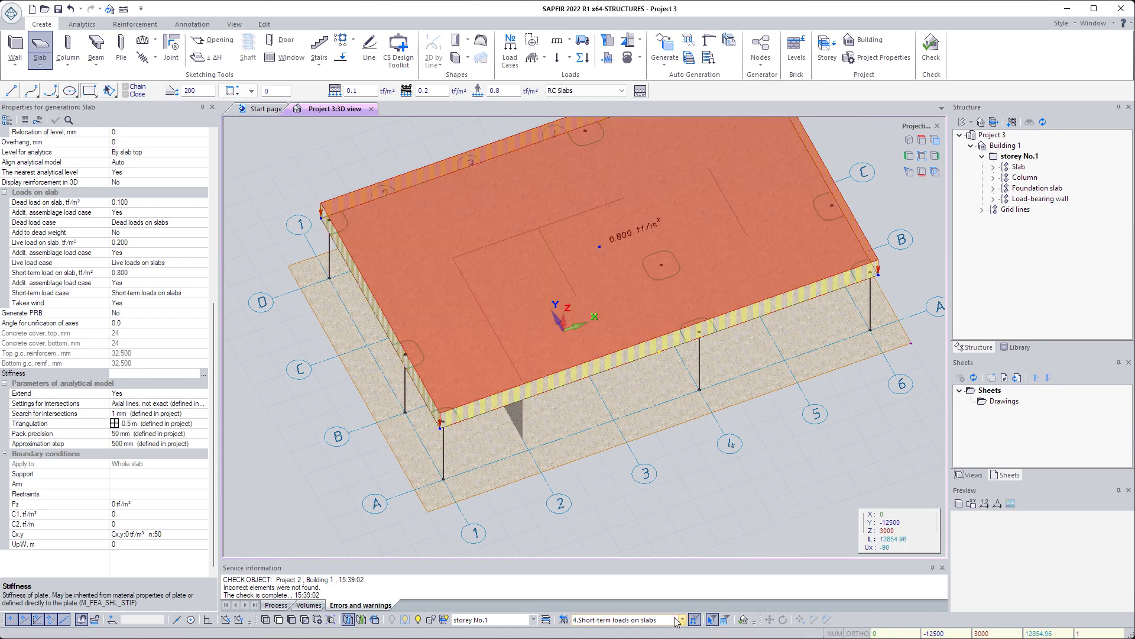
pyautogui.scroll(2, 684, 623)
pyautogui.scroll(1, 684, 623)
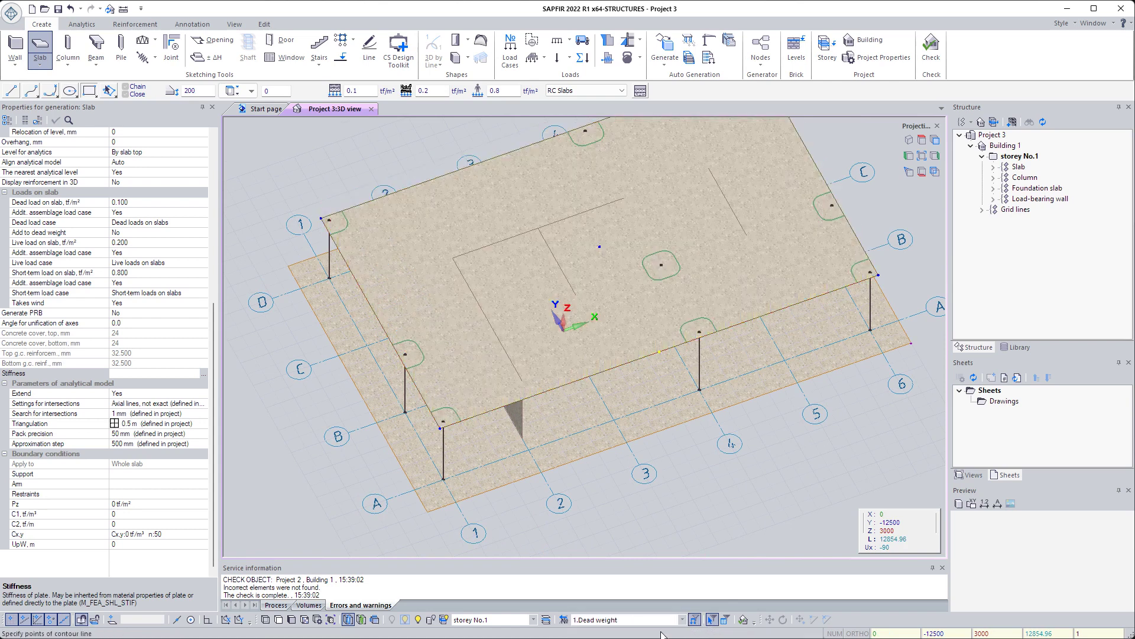
# Cut a rectangular opening near the centre of the floor slab
pyautogui.click(213, 40)
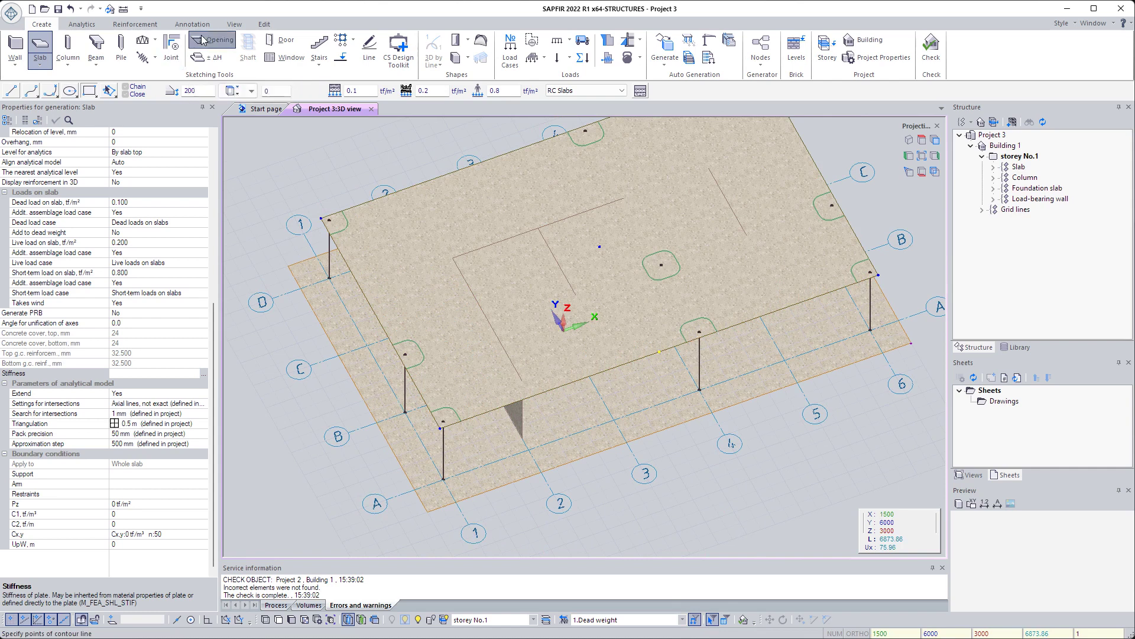
pyautogui.click(520, 269)
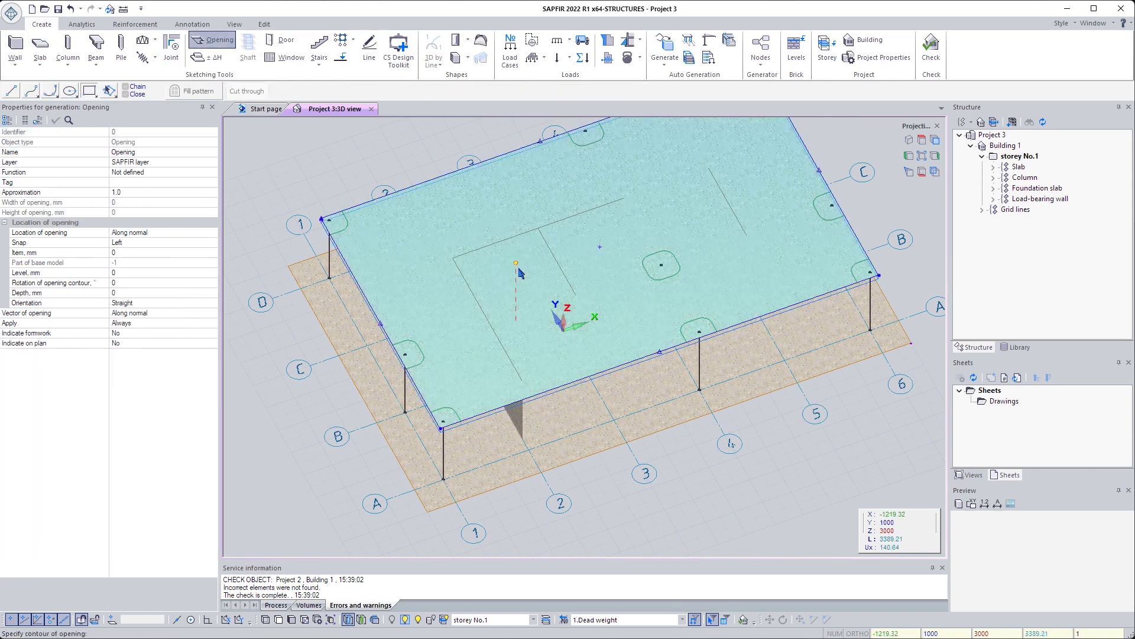
pyautogui.click(453, 259)
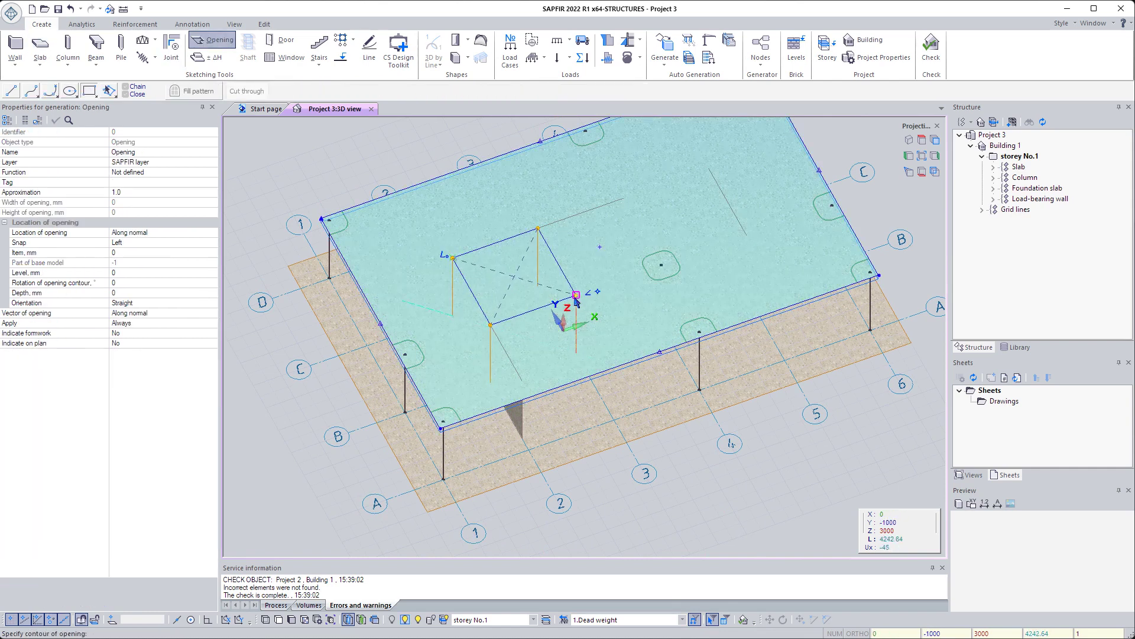
pyautogui.click(577, 295)
pyautogui.moveTo(576, 298)
pyautogui.mouseDown(button='middle')
pyautogui.moveTo(586, 330)
pyautogui.moveTo(559, 350)
pyautogui.mouseUp(button='middle')
pyautogui.press('Escape')
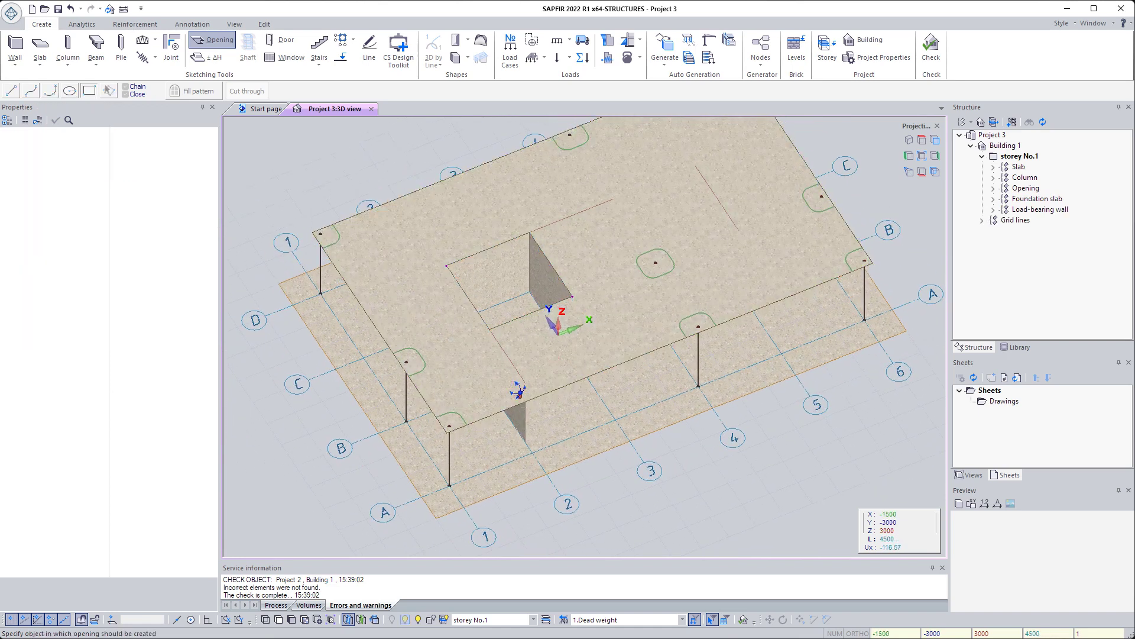
# Add 4 storeys copying the first storey's elements, then show the five-storey analytical model
pyautogui.moveTo(521, 398)
pyautogui.mouseDown(button='middle')
pyautogui.moveTo(522, 355)
pyautogui.moveTo(524, 401)
pyautogui.mouseUp(button='middle')
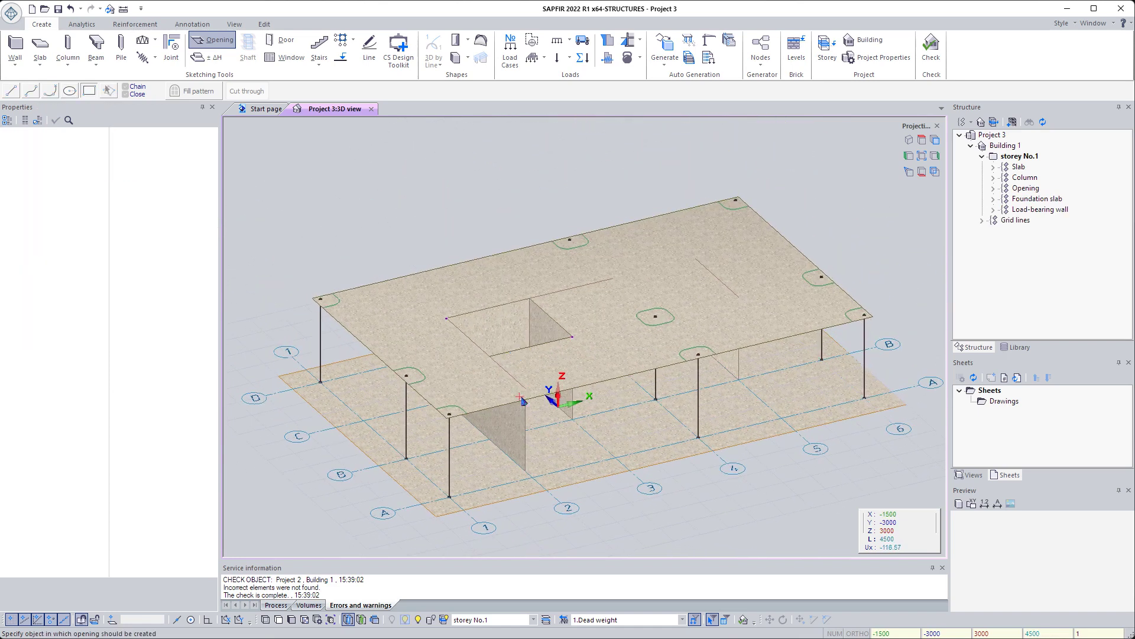
pyautogui.click(347, 621)
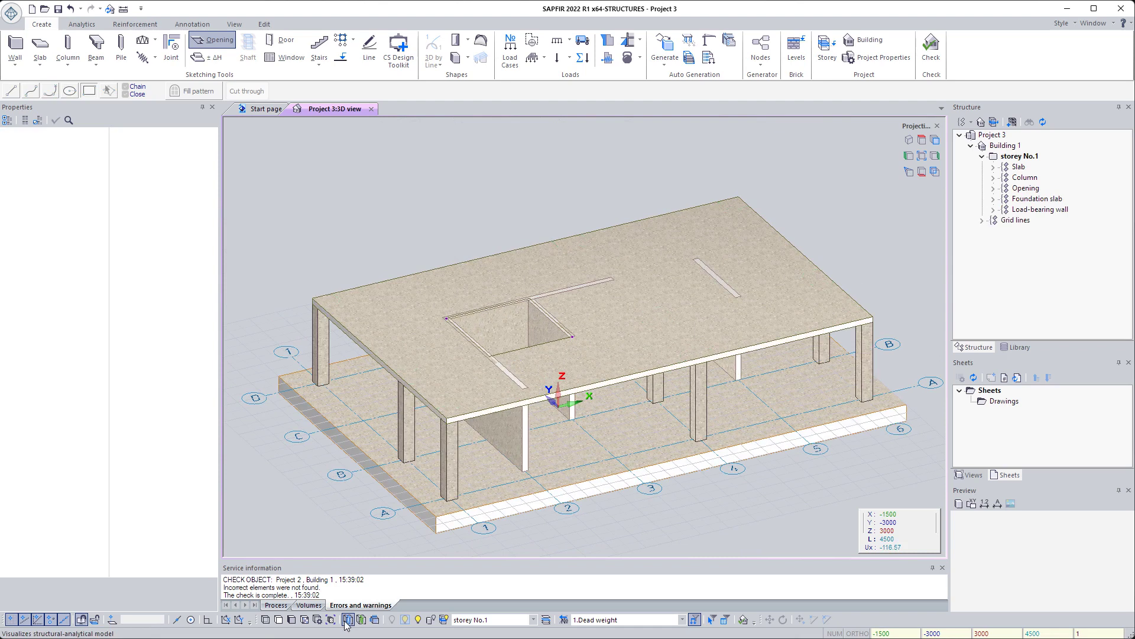
pyautogui.click(994, 123)
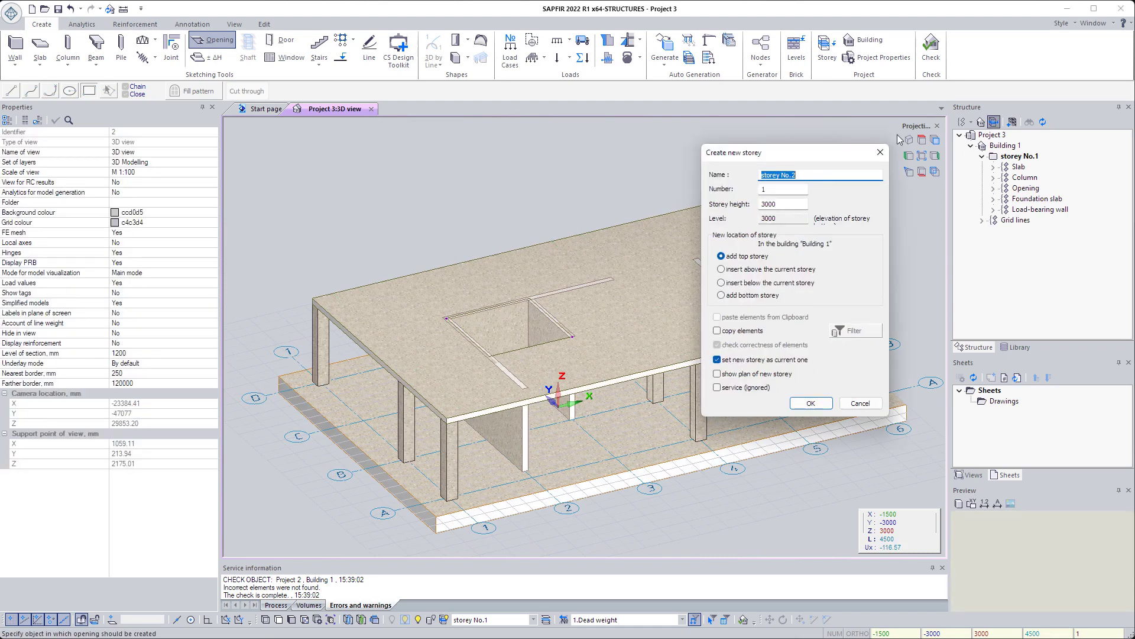
pyautogui.press('Tab')
pyautogui.write('4')
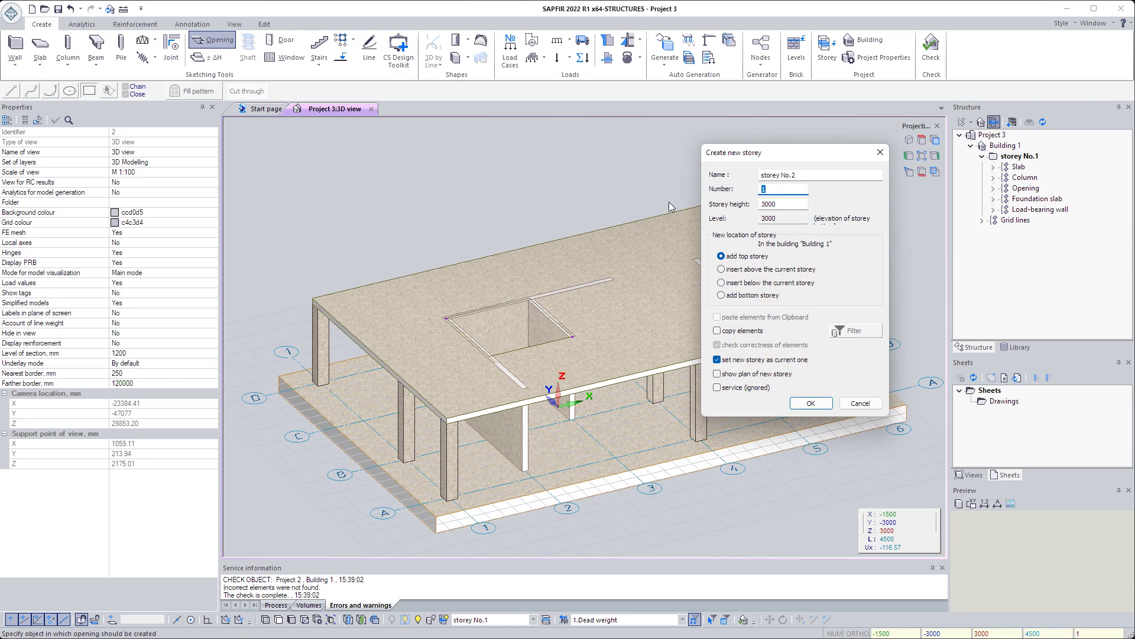
pyautogui.click(717, 330)
pyautogui.press('Return')
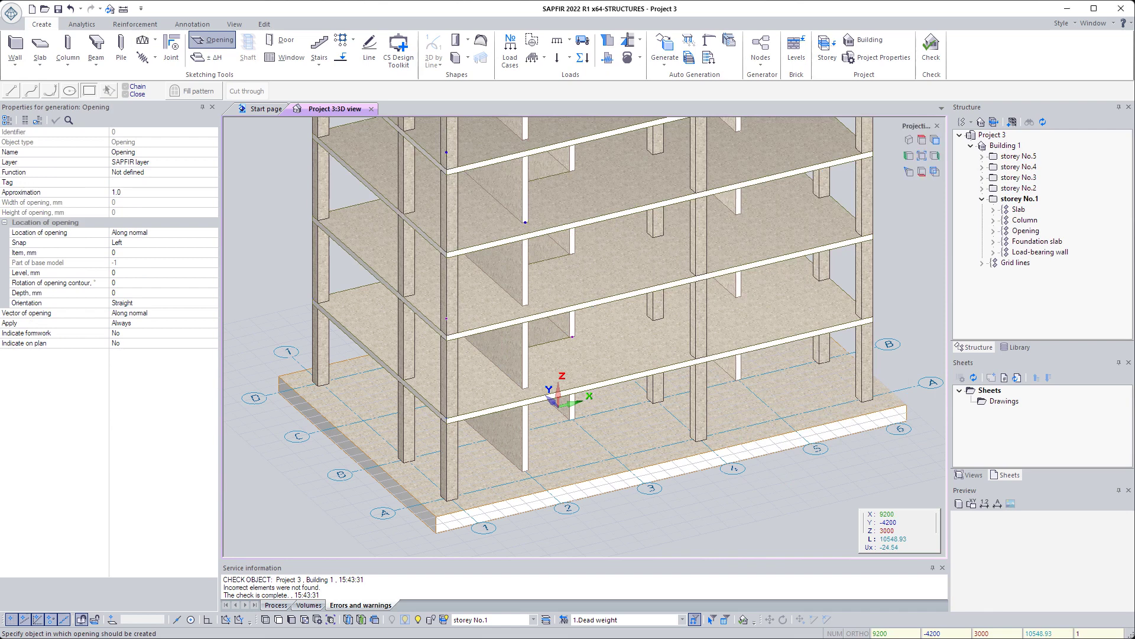
pyautogui.scroll(-1, 598, 182)
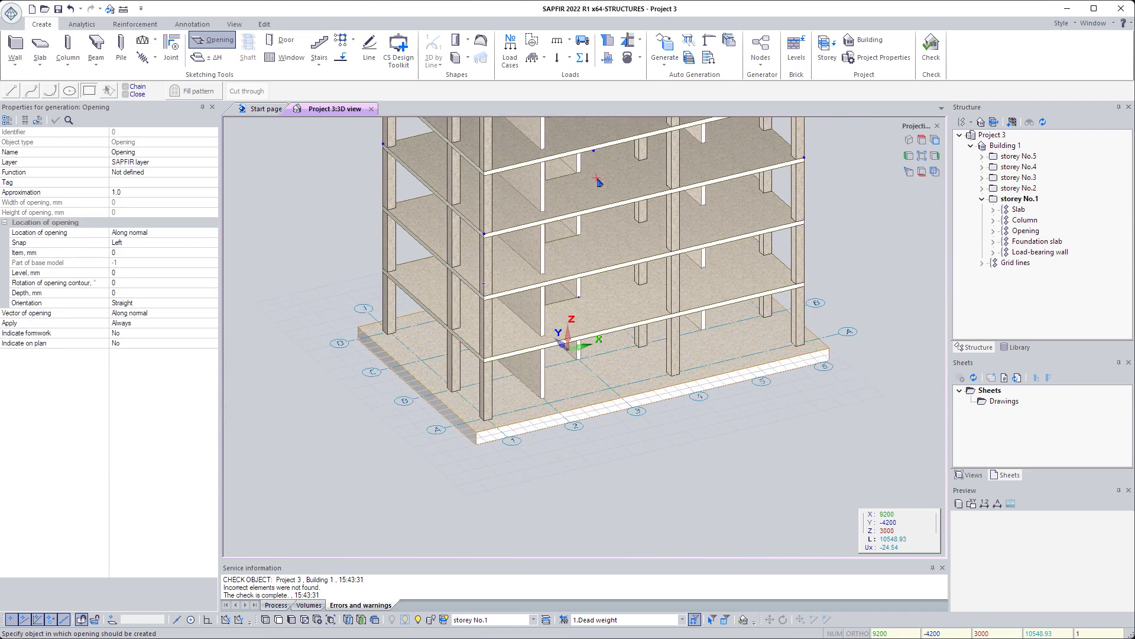
pyautogui.scroll(-1, 596, 177)
pyautogui.scroll(-1, 620, 266)
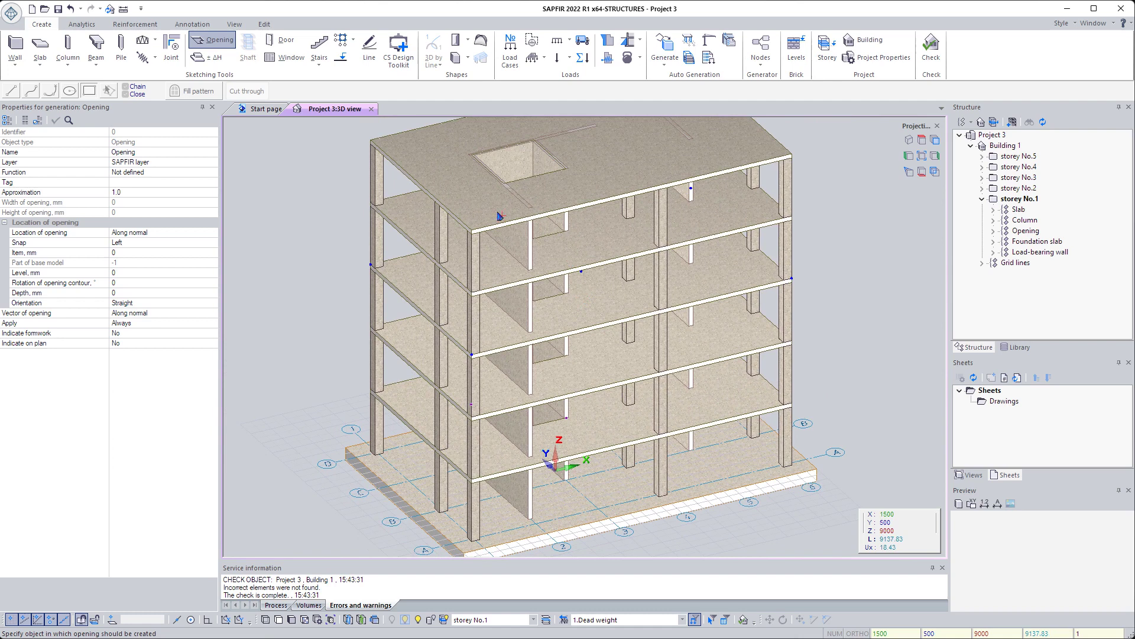
pyautogui.click(81, 25)
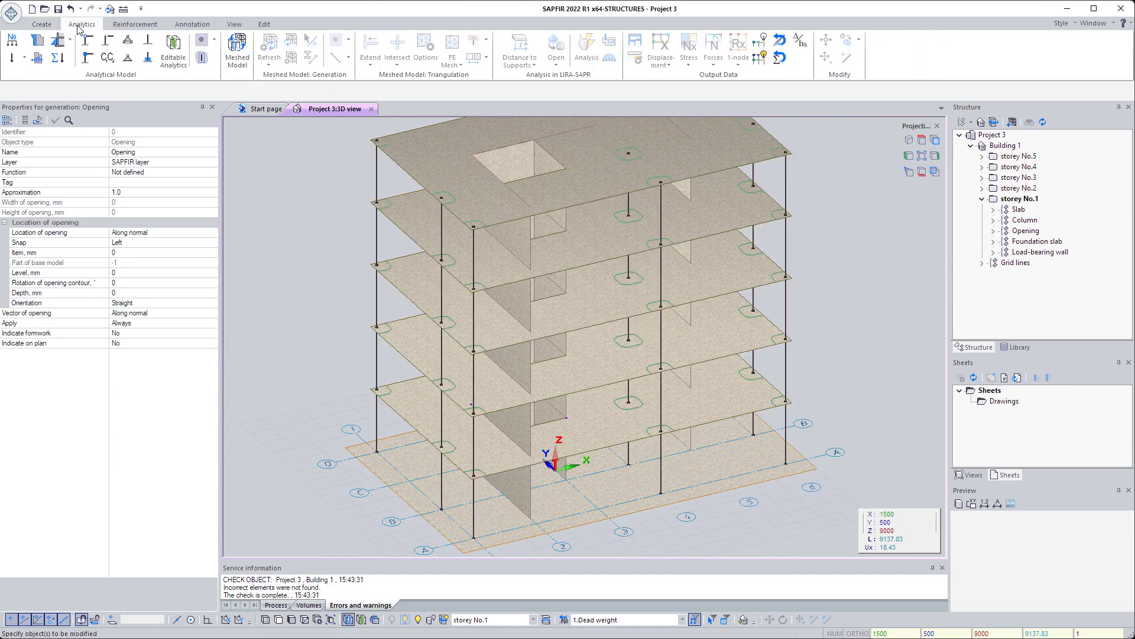
# Create Meshed model variant 1 with 'To do as well', intersect elements and FE mesh generation enabled
pyautogui.click(240, 46)
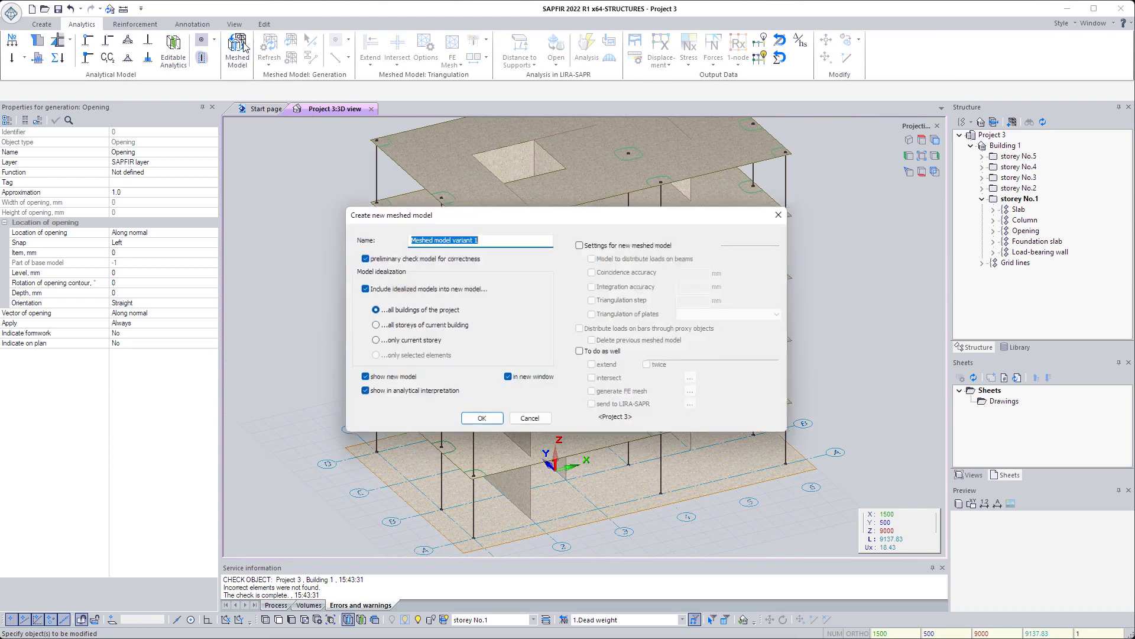
pyautogui.click(579, 353)
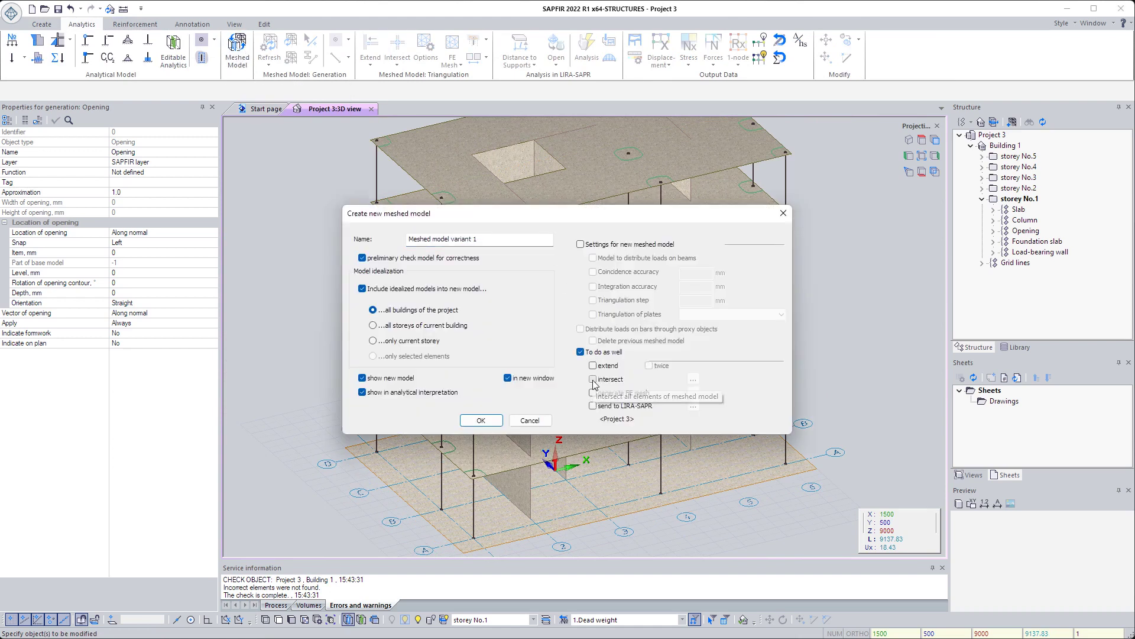
pyautogui.click(594, 379)
pyautogui.click(593, 392)
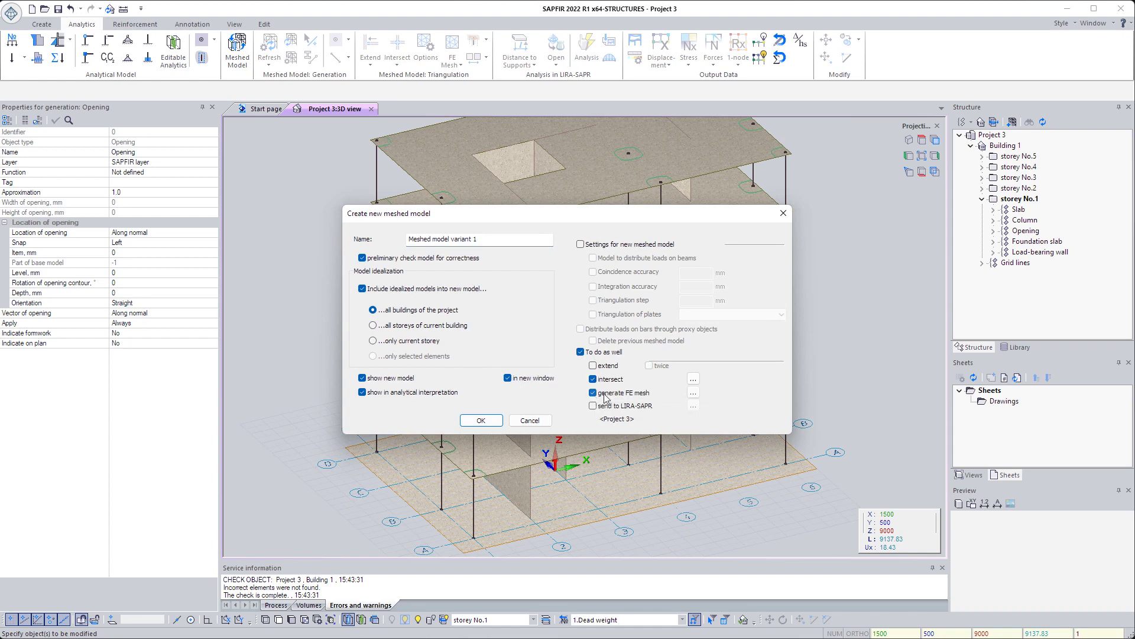
pyautogui.click(480, 421)
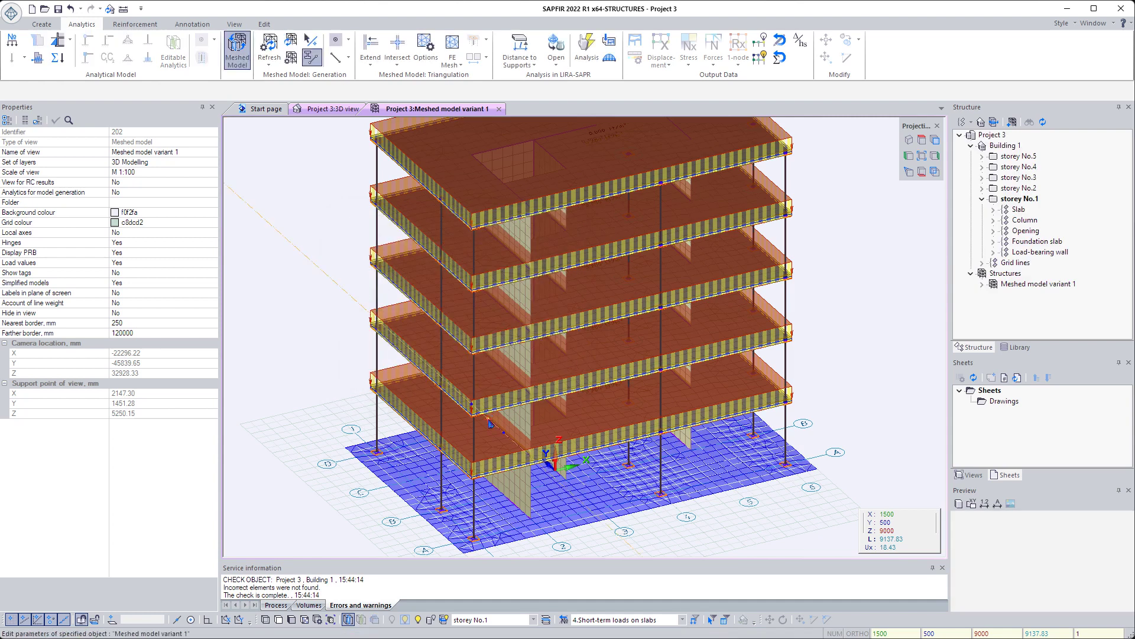
pyautogui.moveTo(490, 423)
pyautogui.mouseDown(button='middle')
pyautogui.moveTo(435, 401)
pyautogui.moveTo(596, 404)
pyautogui.mouseUp(button='middle')
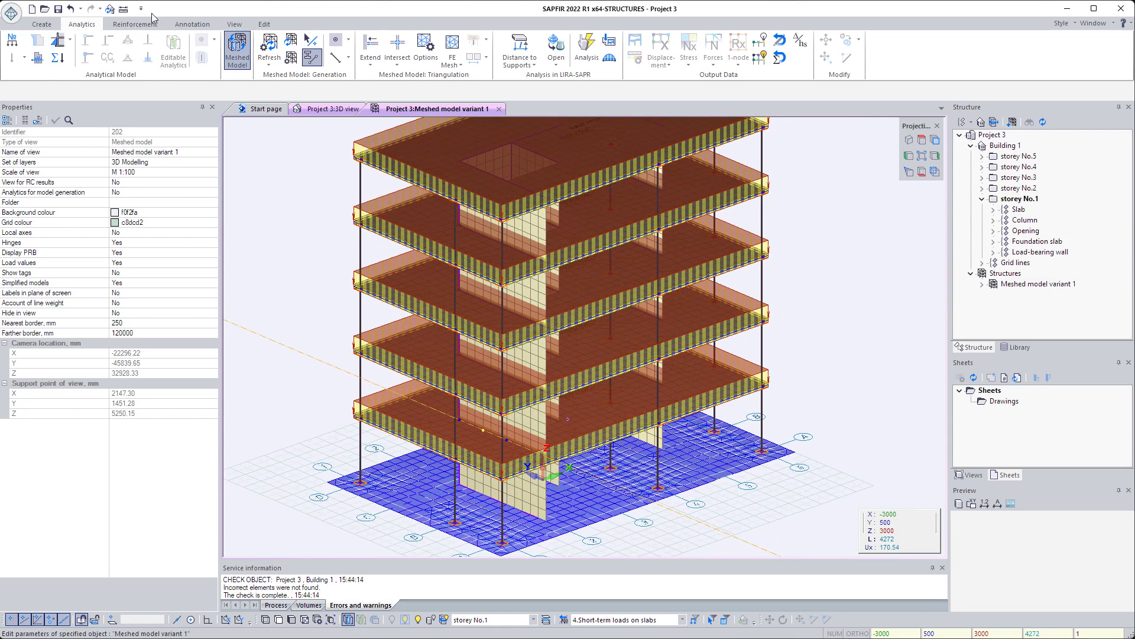
# Back in the modelling view, create the Wind 0 load case with default wind parameters
pyautogui.click(41, 25)
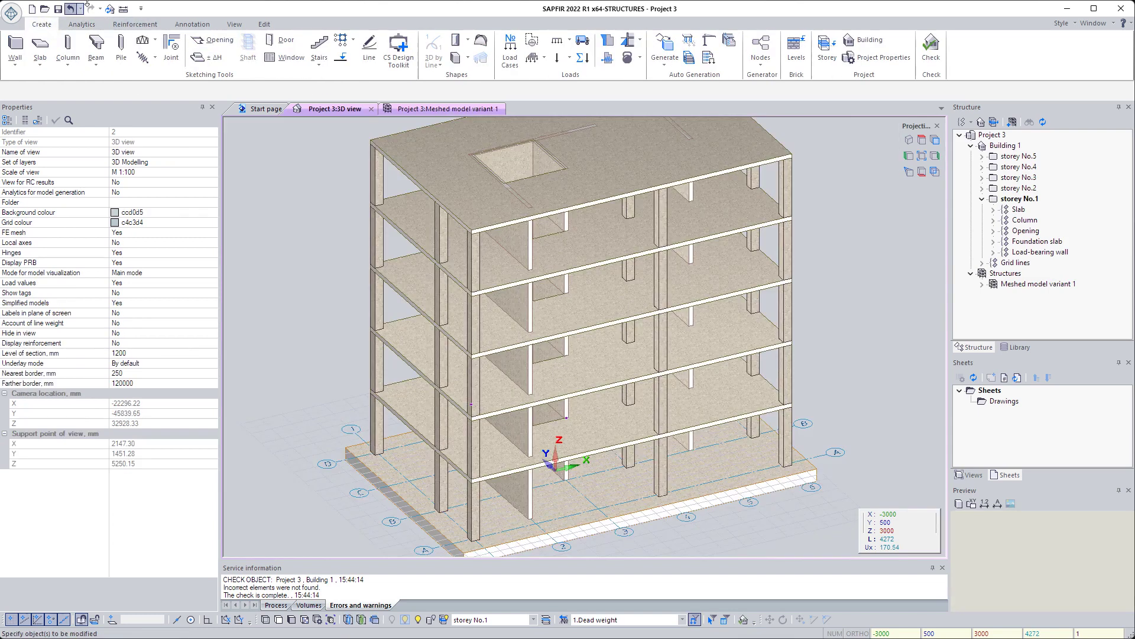
pyautogui.click(608, 41)
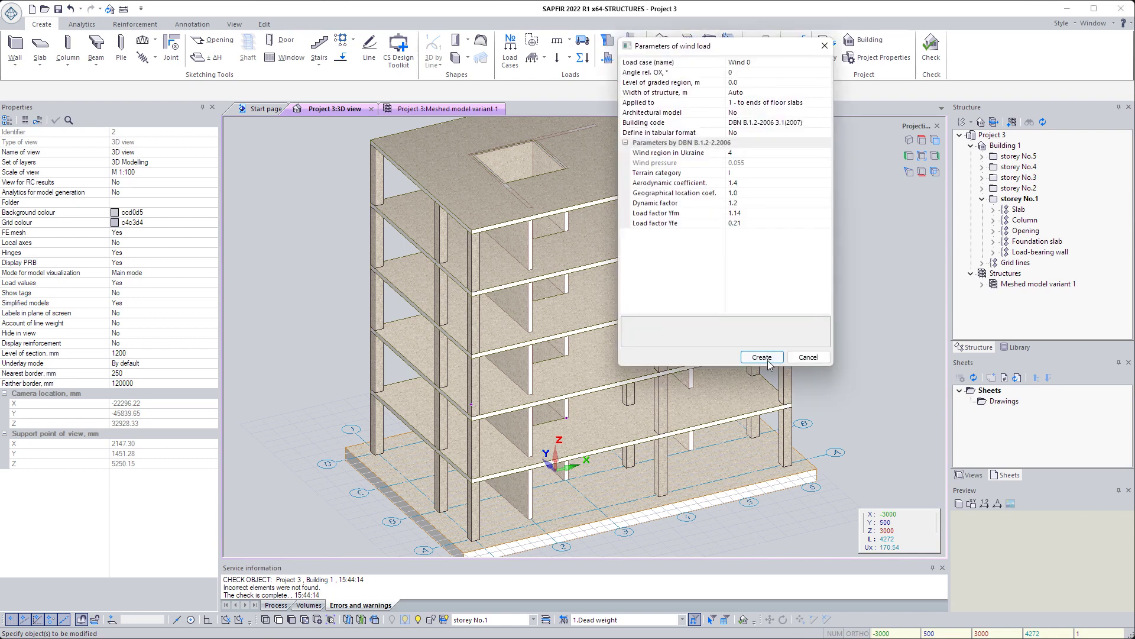
pyautogui.click(763, 358)
pyautogui.click(656, 358)
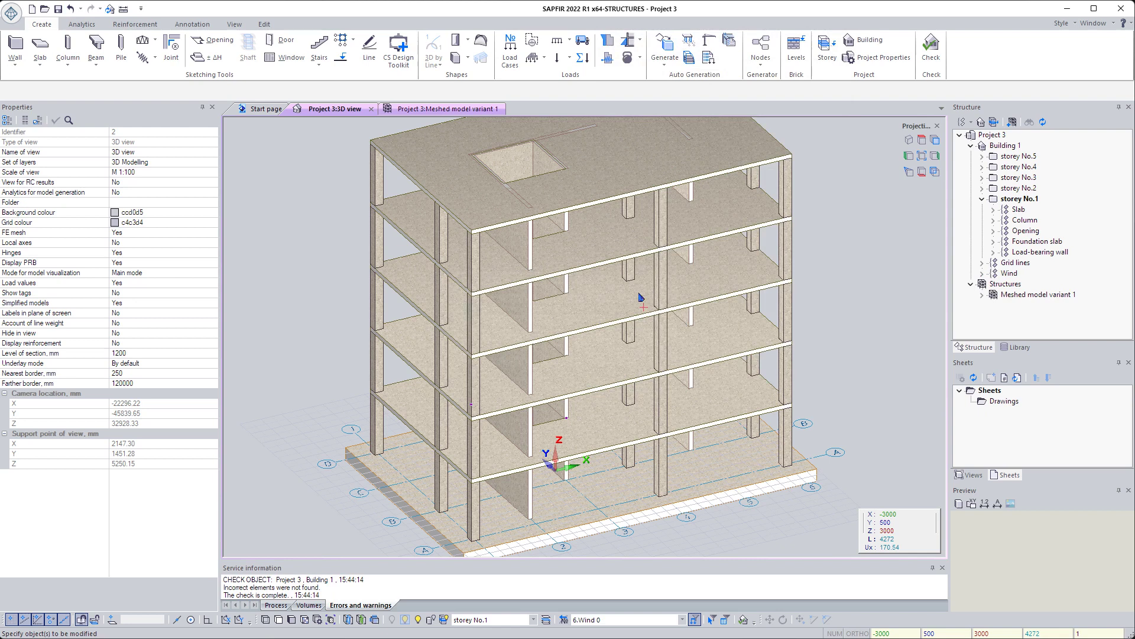
# Create a second wind load with Angle rel. OX set to 90, the Wind 90 case
pyautogui.click(608, 42)
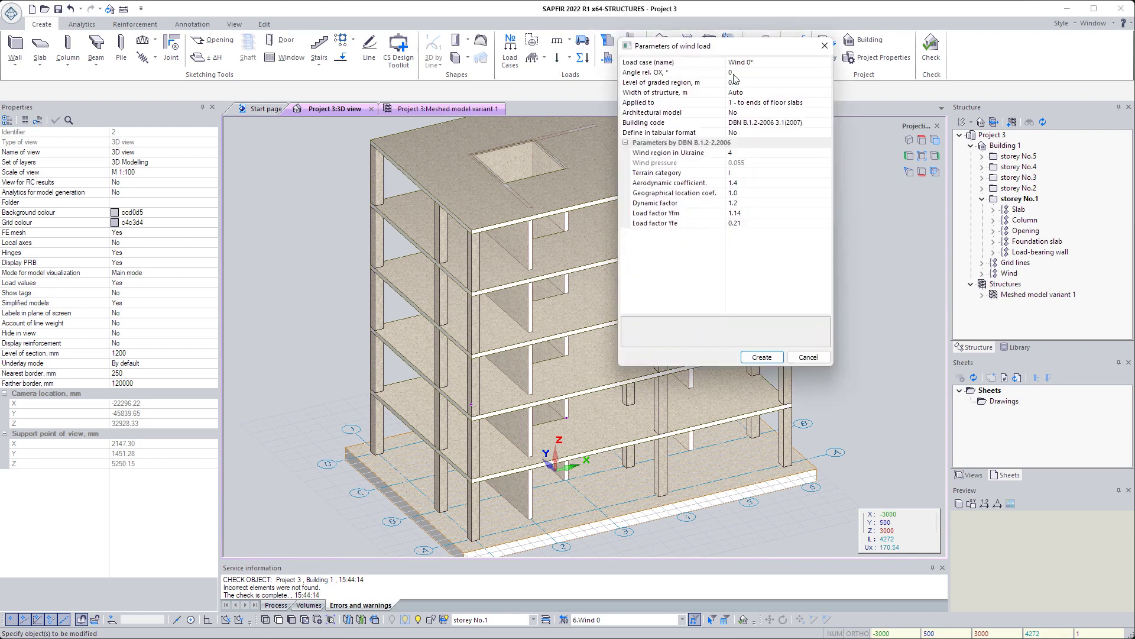
pyautogui.click(703, 73)
pyautogui.press('Return')
pyautogui.click(761, 357)
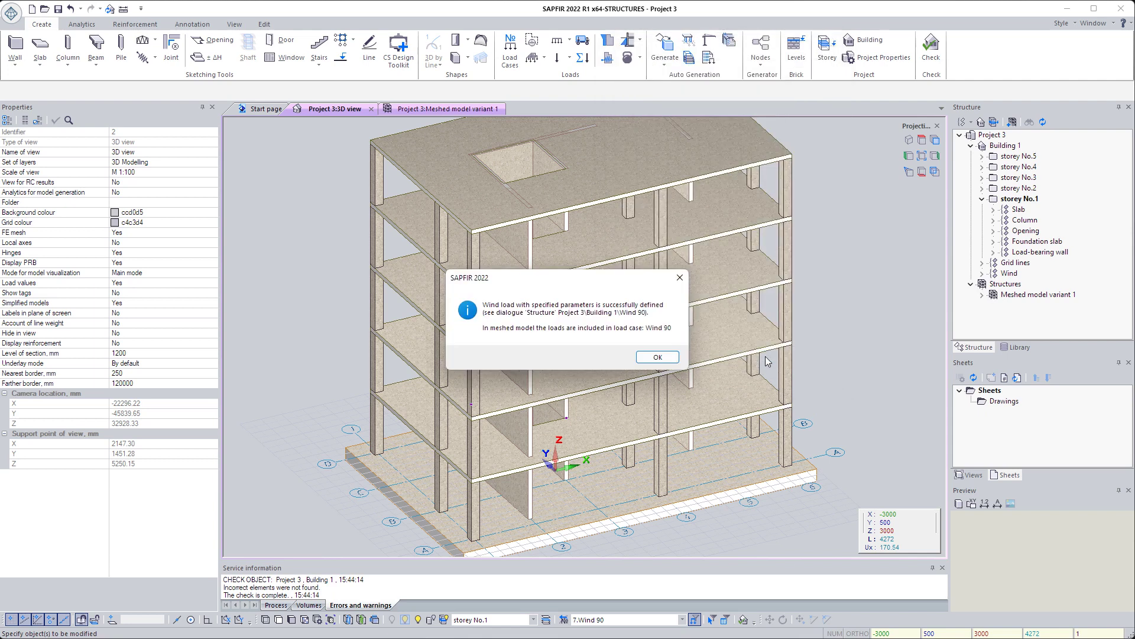
pyautogui.click(658, 357)
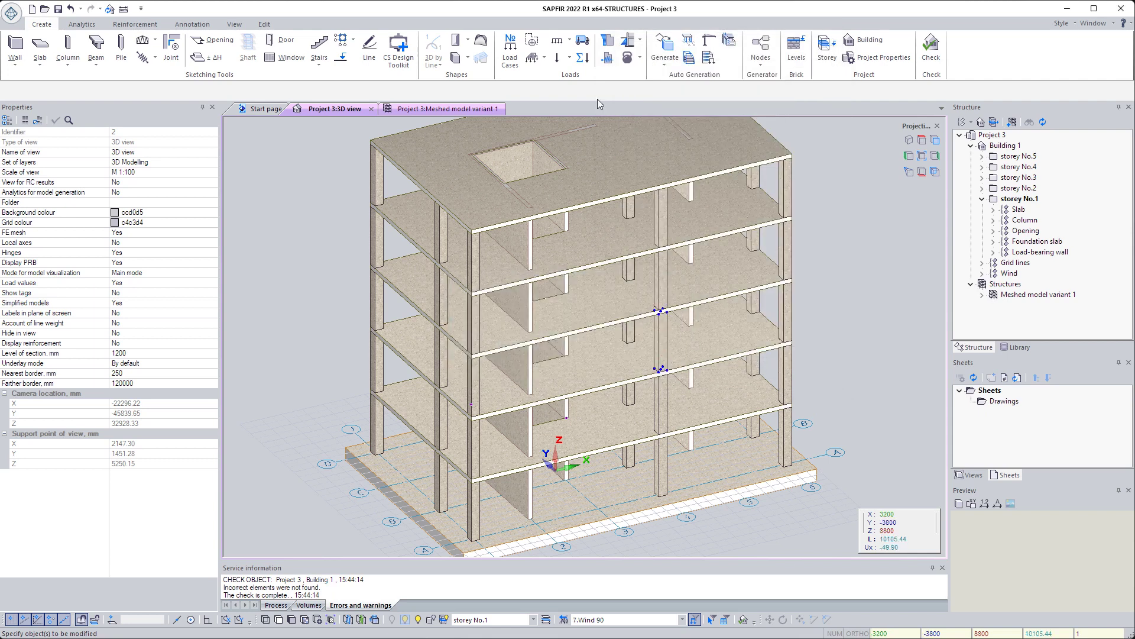
# Create the Earthquake 0 dynamic load case with default parameters
pyautogui.click(609, 59)
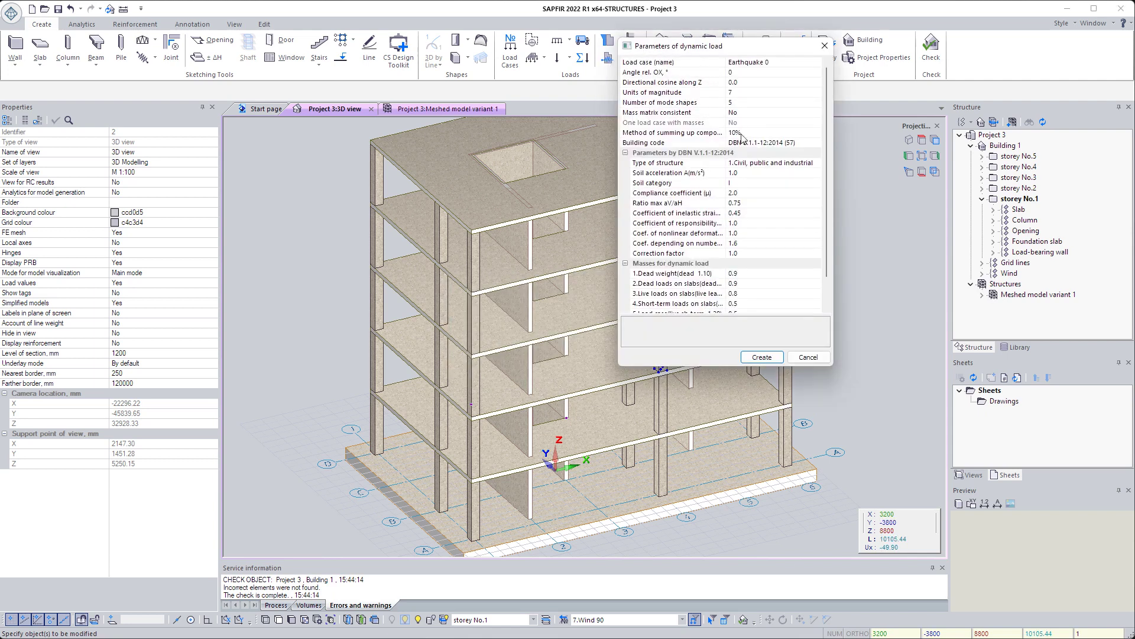
pyautogui.click(768, 356)
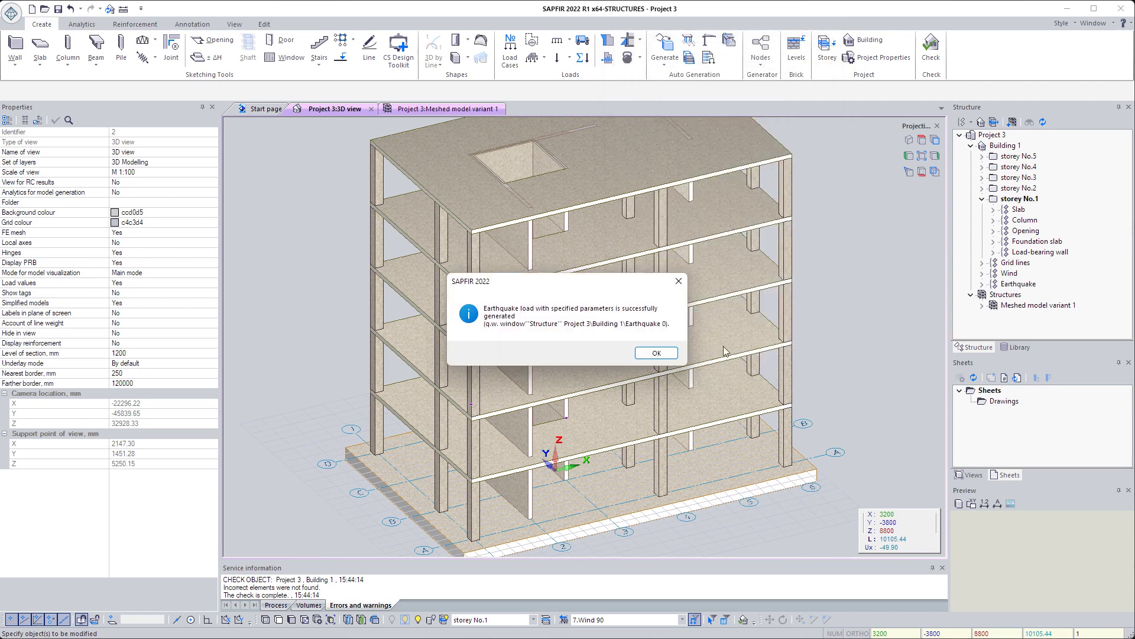
pyautogui.click(658, 354)
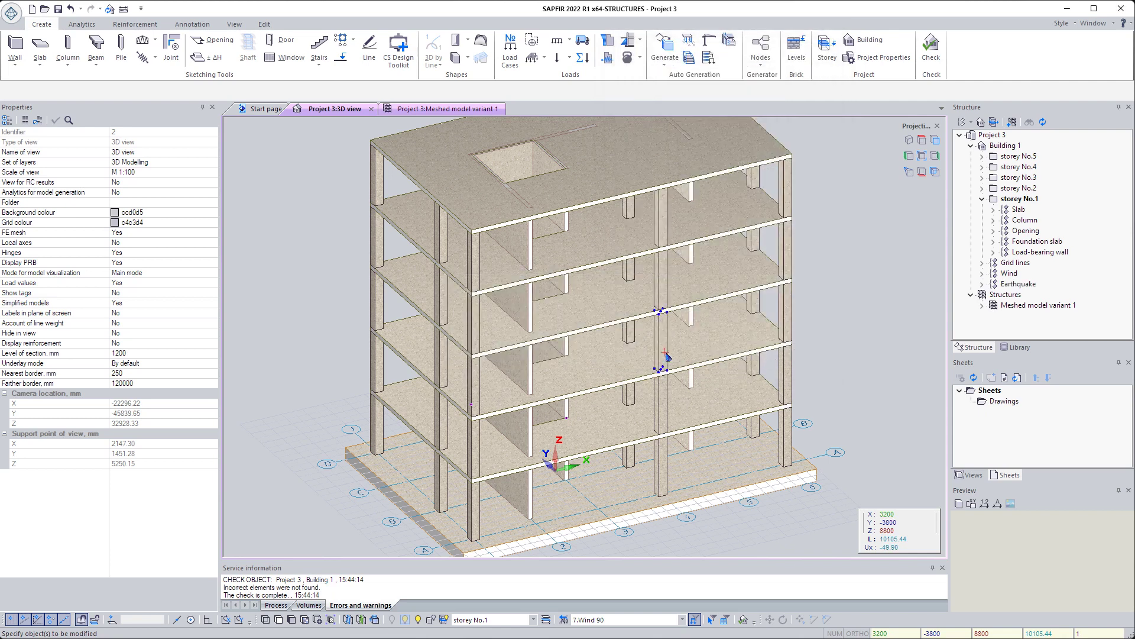
# Create a second seismic load at Angle rel. OX 90, the Earthquake 90 case
pyautogui.click(609, 59)
pyautogui.click(733, 74)
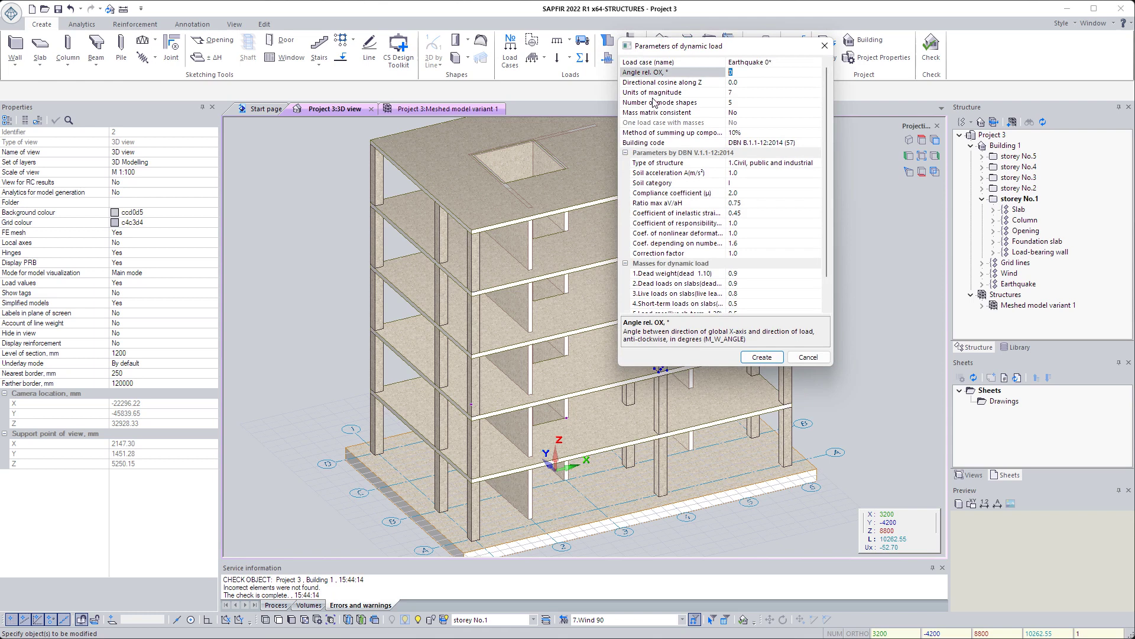
pyautogui.write('90')
pyautogui.press('Return')
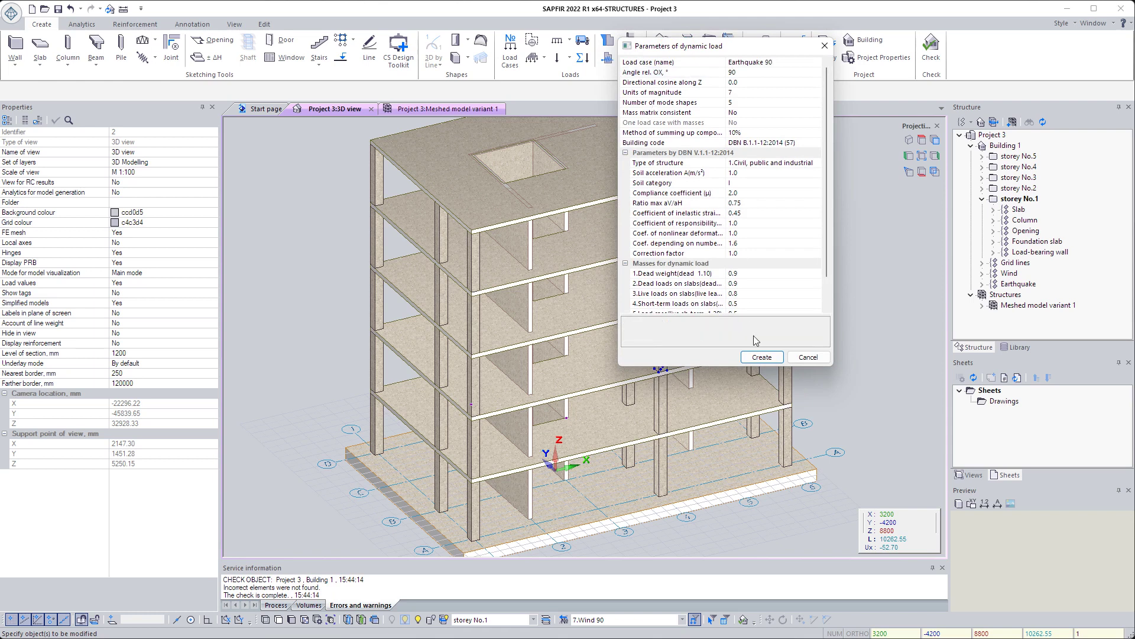
pyautogui.click(761, 358)
pyautogui.click(650, 358)
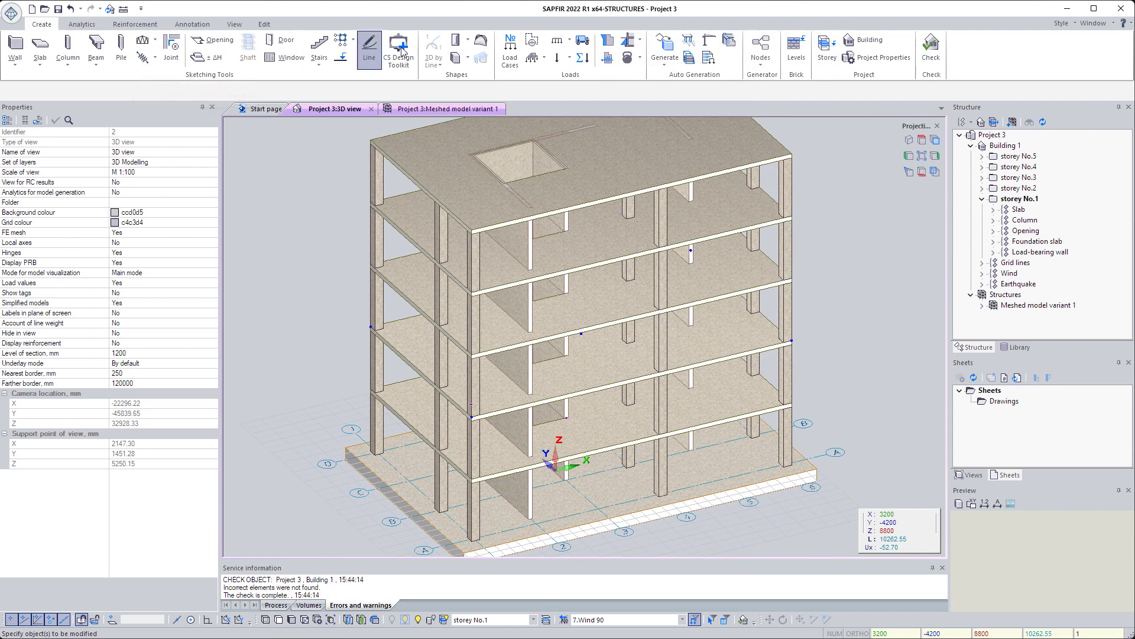
# In the Load Cases DCL table, delete all combinations and generate new ones for the nine load cases
pyautogui.click(511, 49)
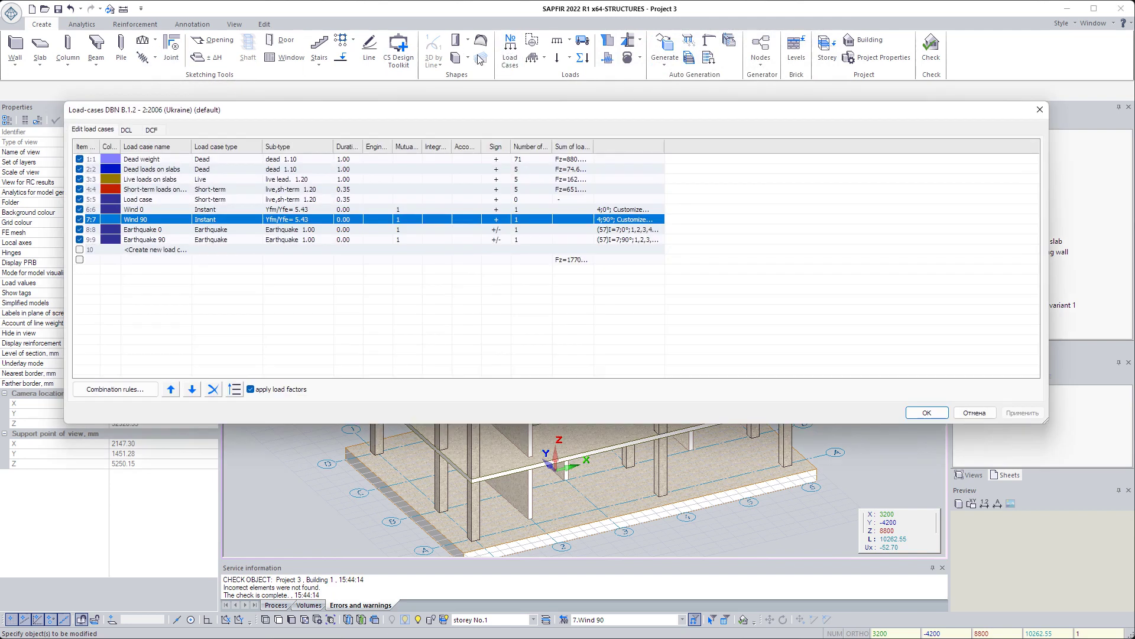
pyautogui.click(127, 130)
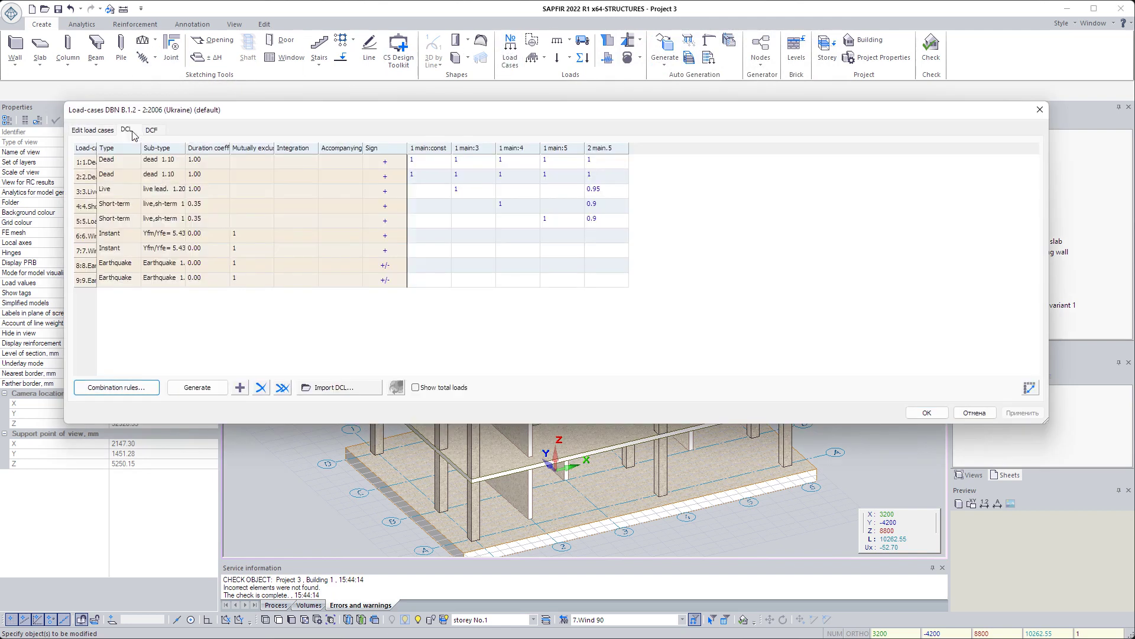
pyautogui.click(282, 387)
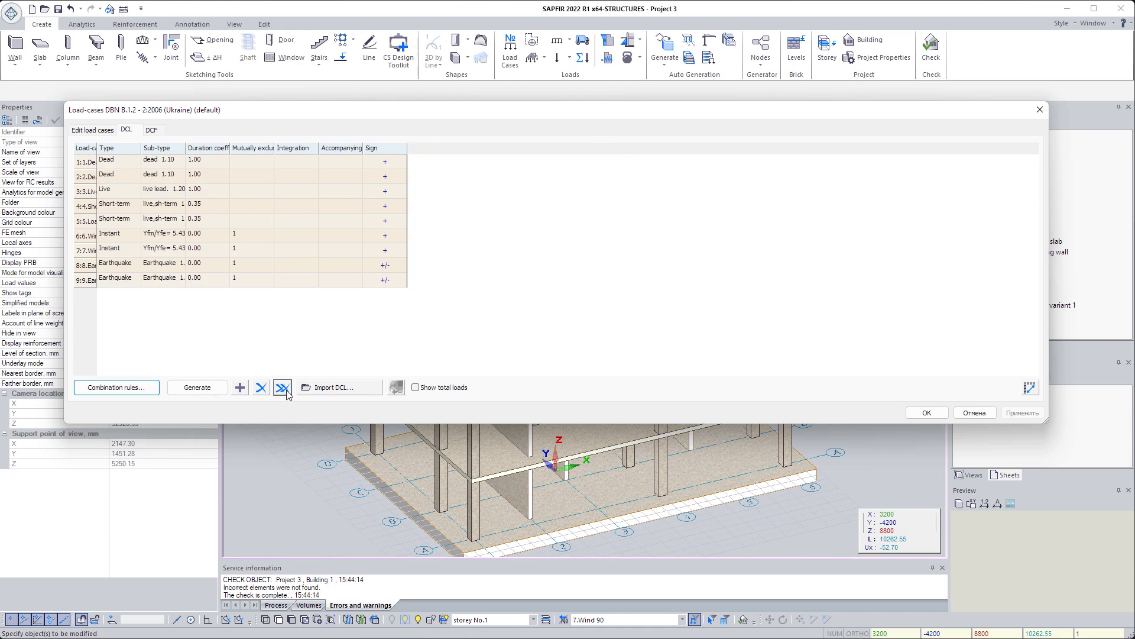
pyautogui.click(204, 388)
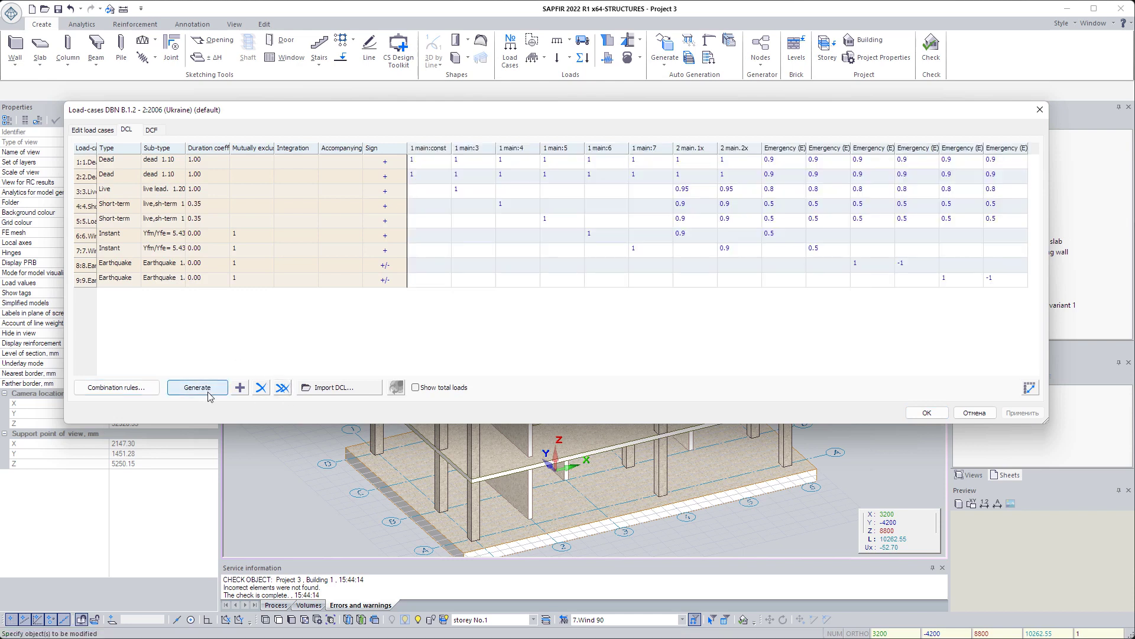
pyautogui.click(926, 412)
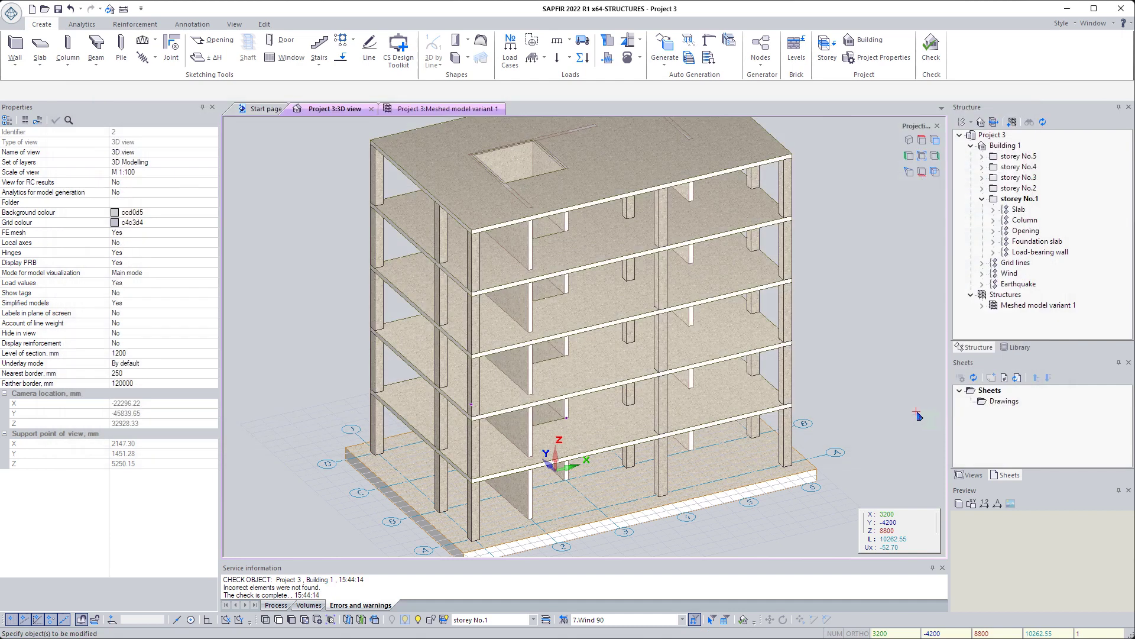
# Run the LIRA-SAPR analysis of Meshed model variant 1 from the Analytics ribbon
pyautogui.click(410, 110)
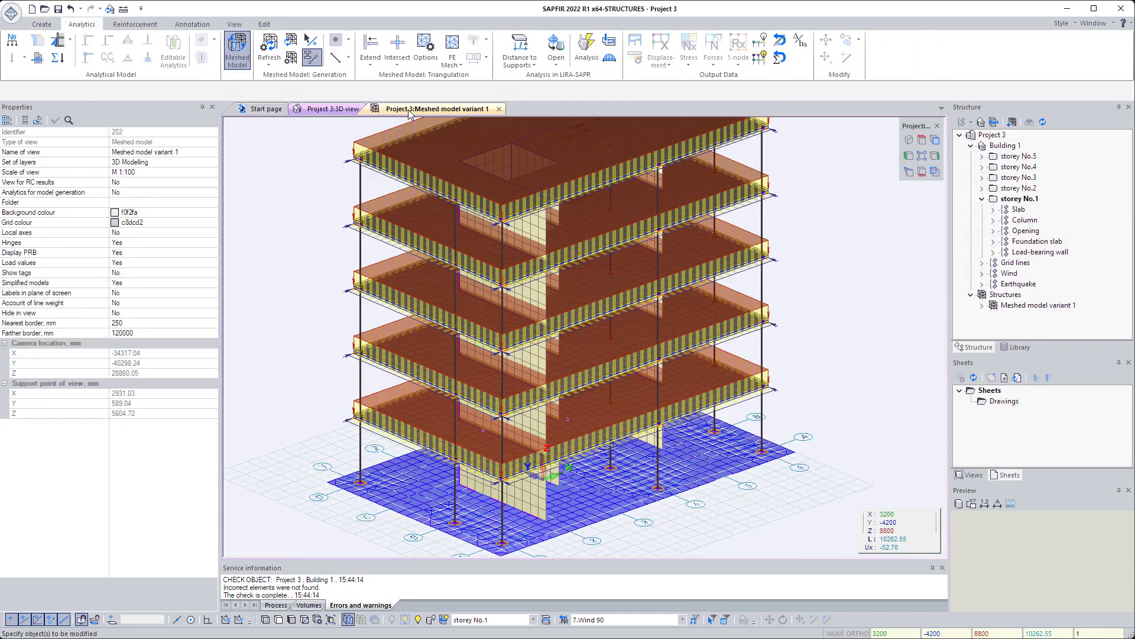
pyautogui.click(585, 47)
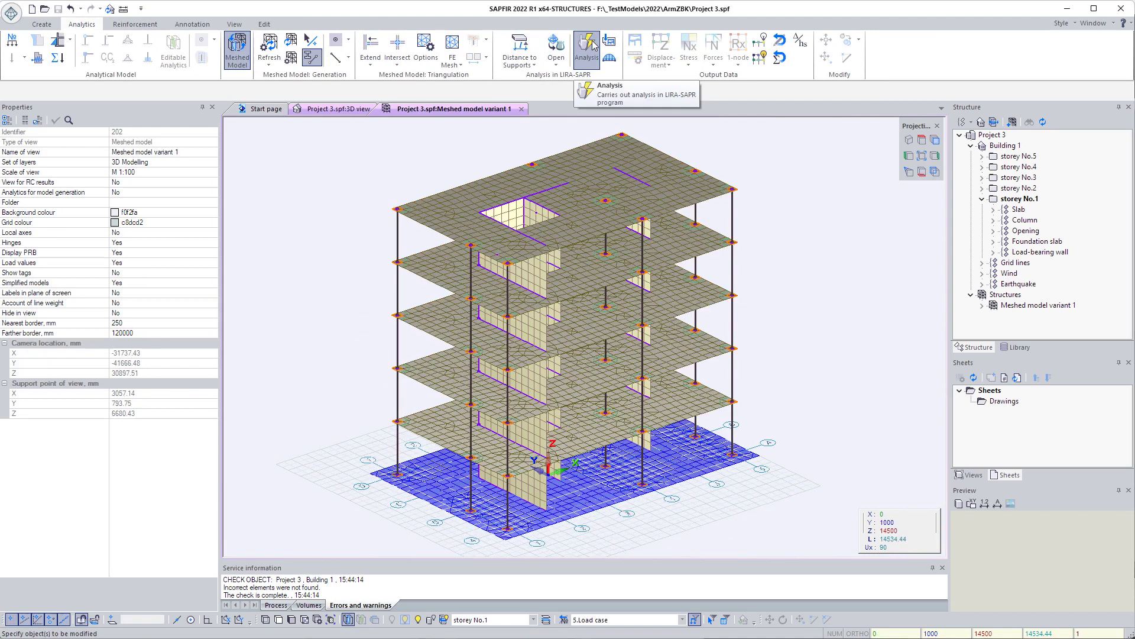
pyautogui.click(592, 46)
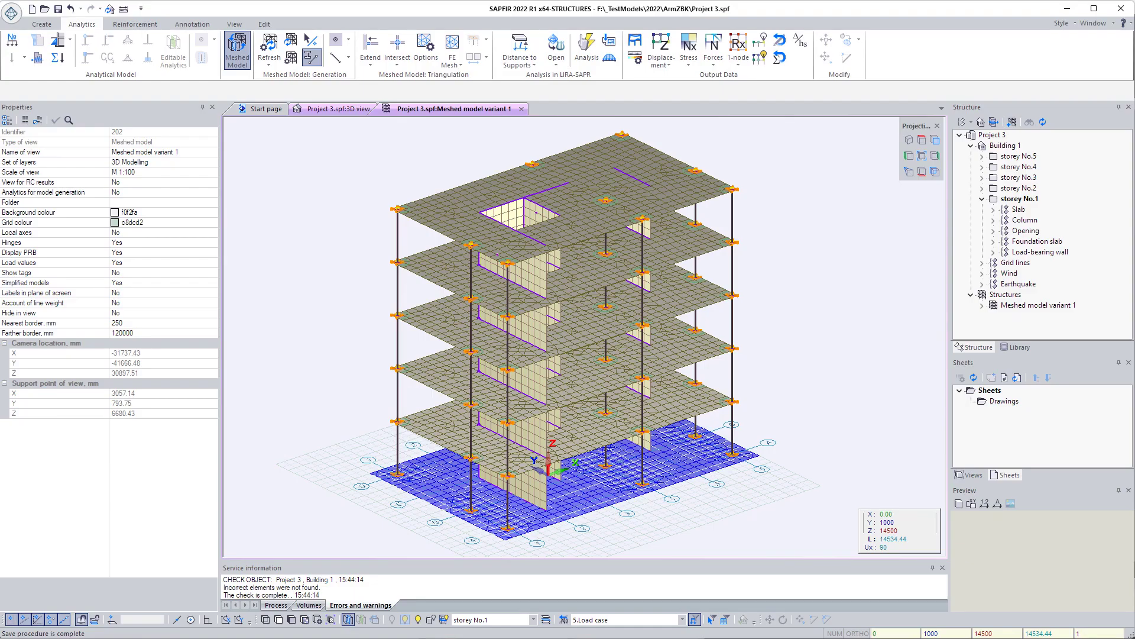
# Show the deformed shape with displacement scale 1 and view it for the Wind 90 case
pyautogui.click(636, 43)
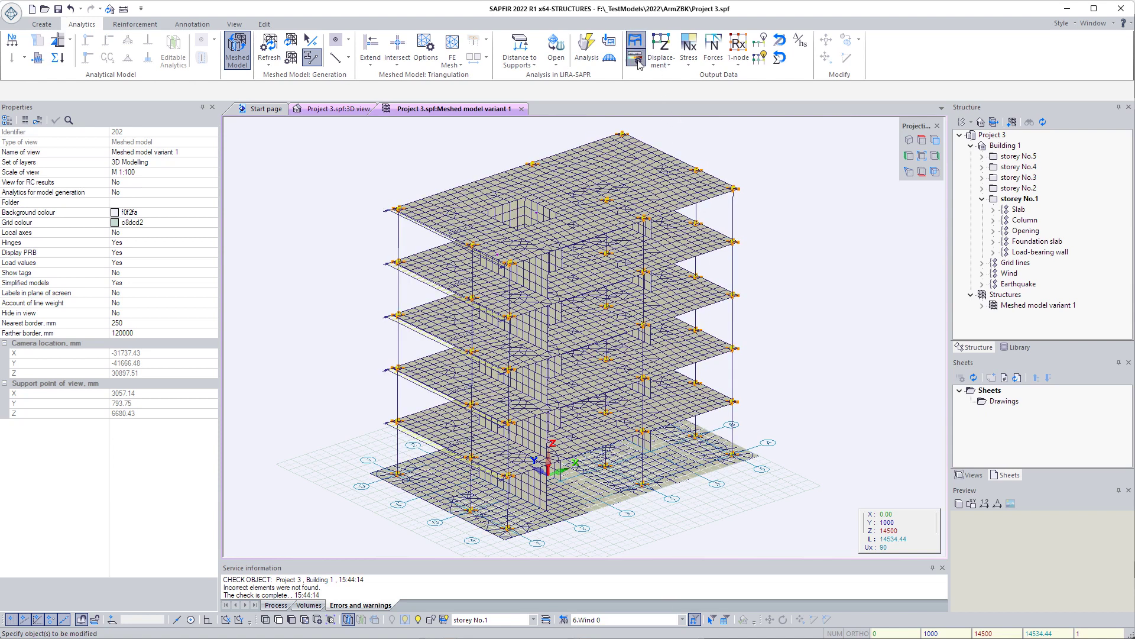
pyautogui.click(635, 57)
pyautogui.write('100')
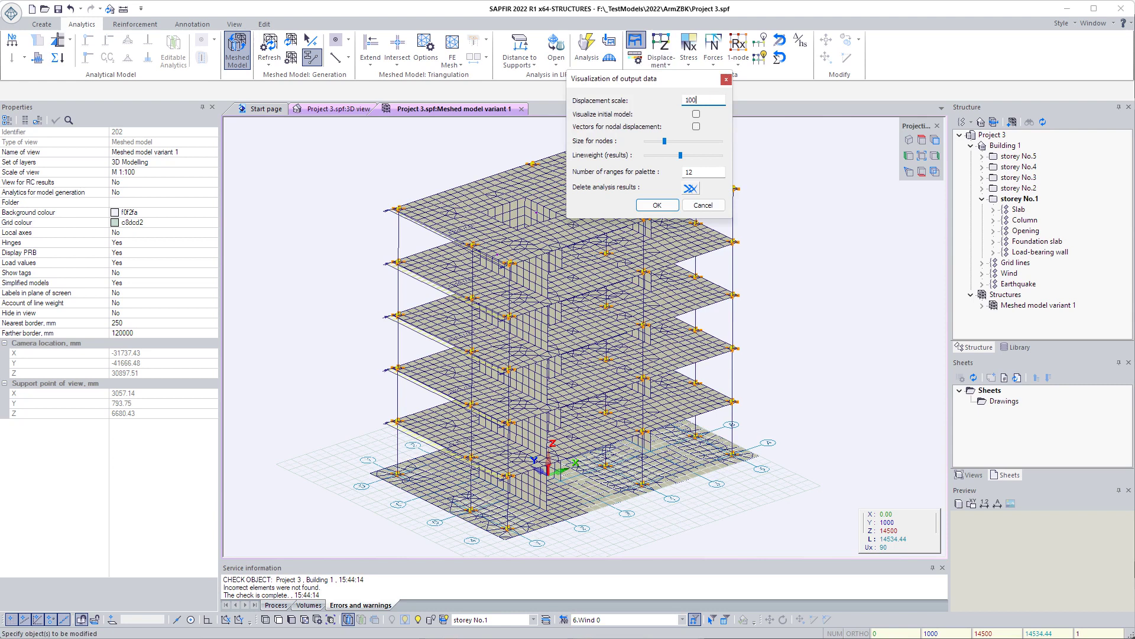
pyautogui.press('Return')
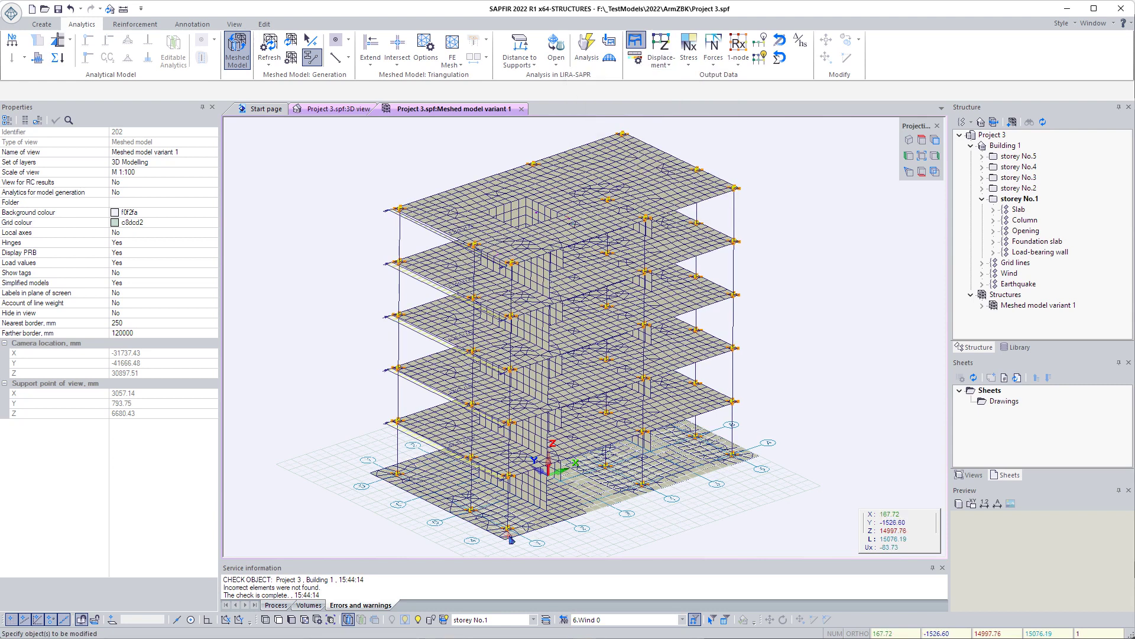
pyautogui.scroll(-1, 607, 621)
pyautogui.scroll(1, 607, 622)
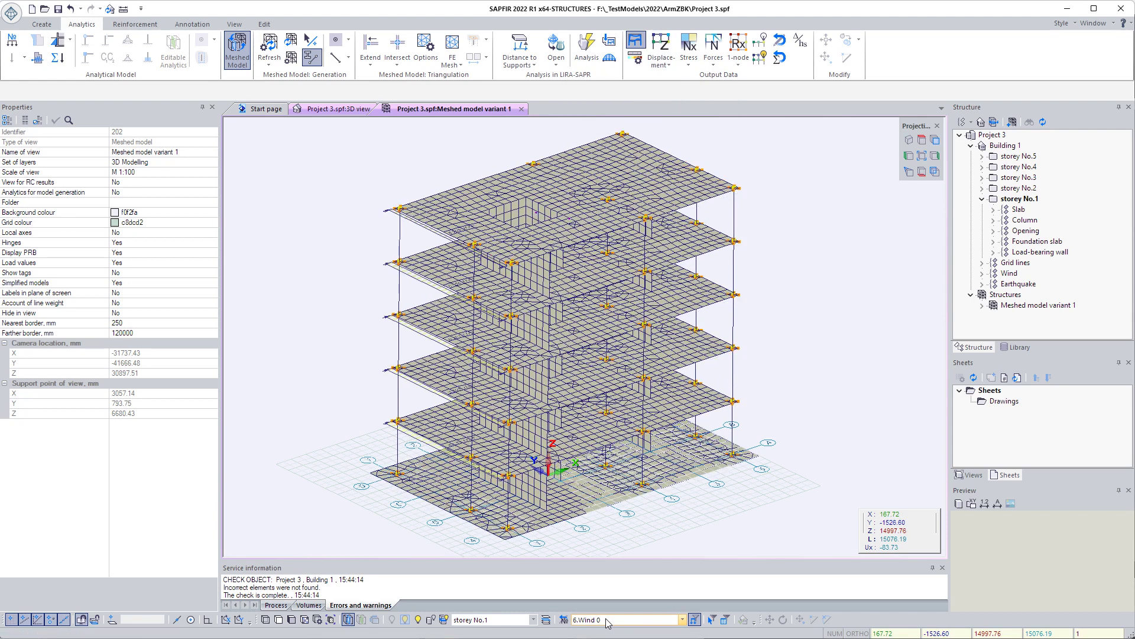
pyautogui.scroll(-1, 607, 621)
pyautogui.click(683, 60)
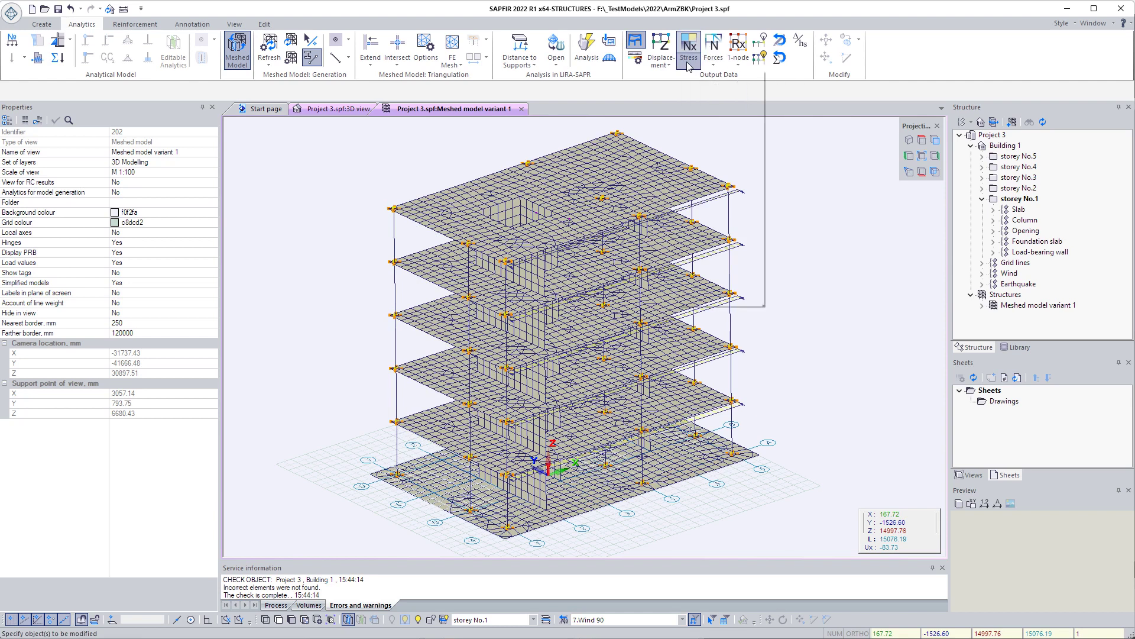
# Show the Displacement along X colour mosaic for the Wind 90 load case
pyautogui.click(664, 63)
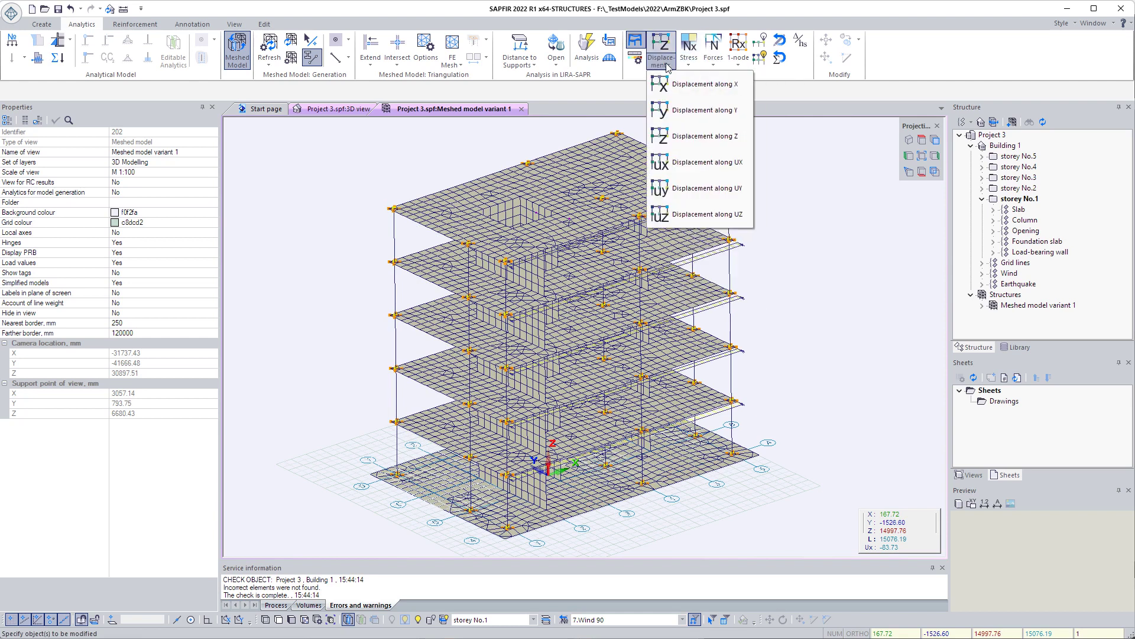
pyautogui.click(694, 87)
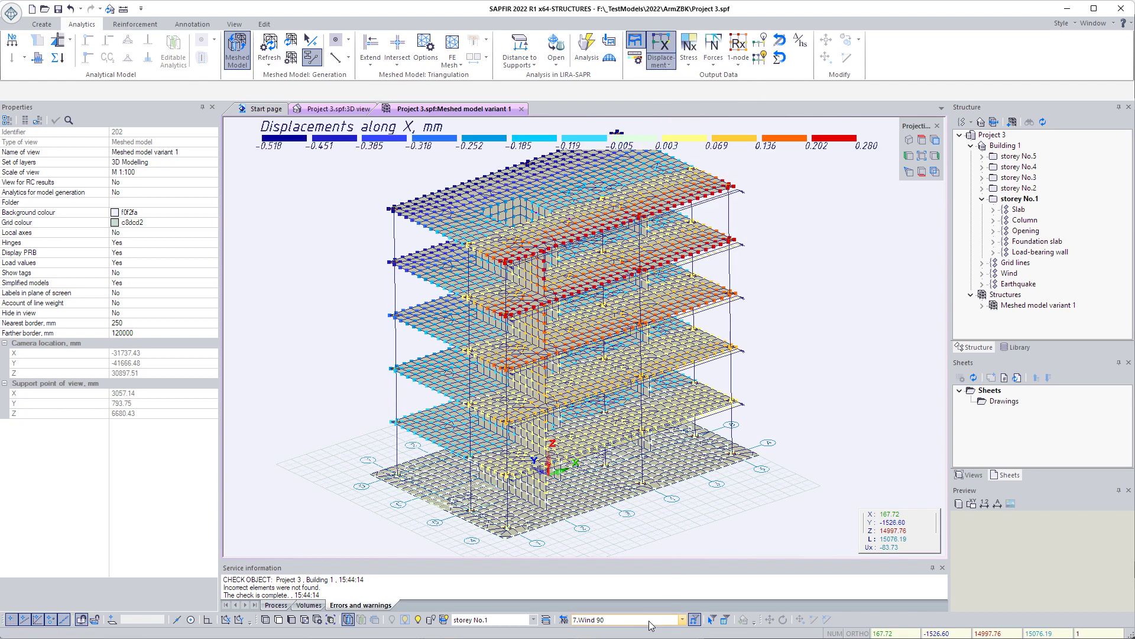
pyautogui.scroll(1, 649, 625)
pyautogui.scroll(-1, 649, 626)
pyautogui.scroll(-1, 649, 625)
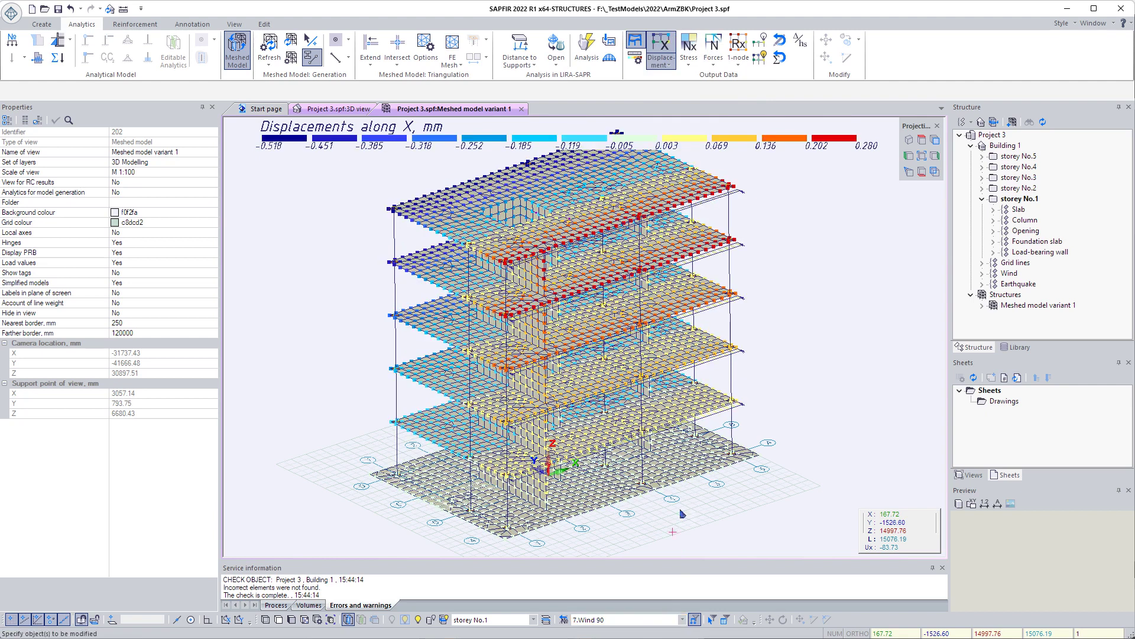
# Switch the mosaic to bending moment My from the Stress results for Wind 90
pyautogui.click(689, 61)
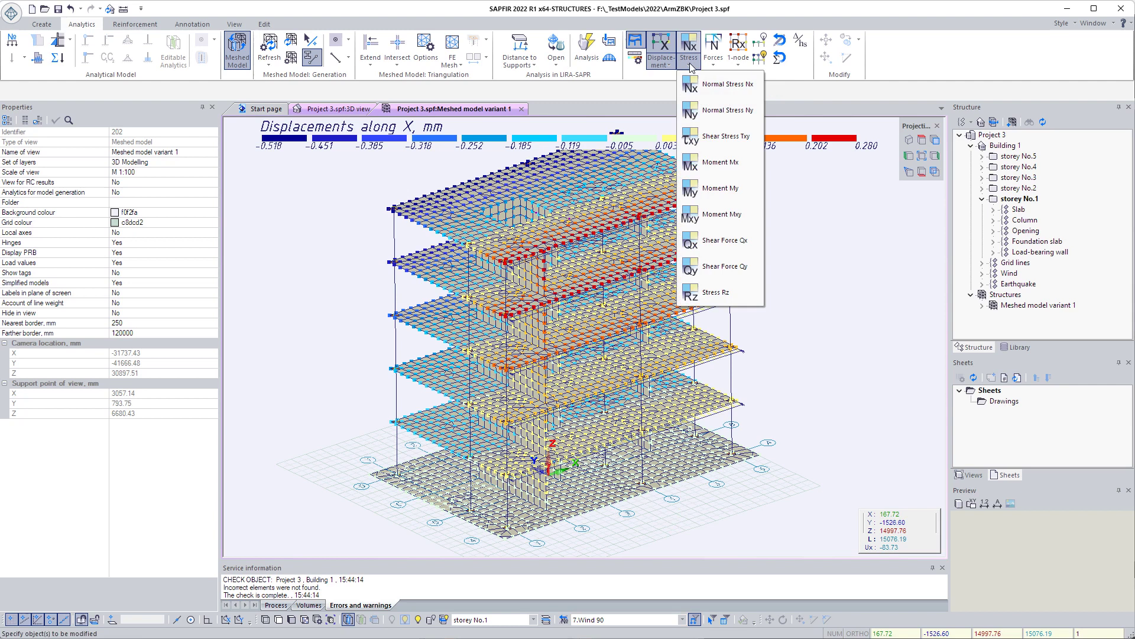
pyautogui.click(720, 190)
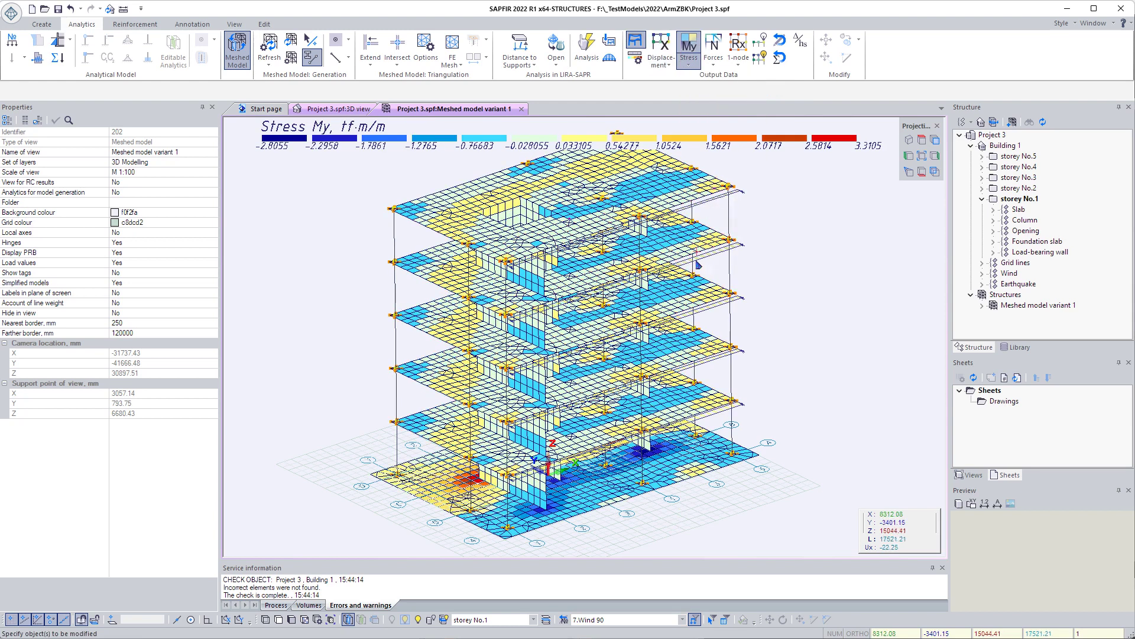
pyautogui.click(689, 60)
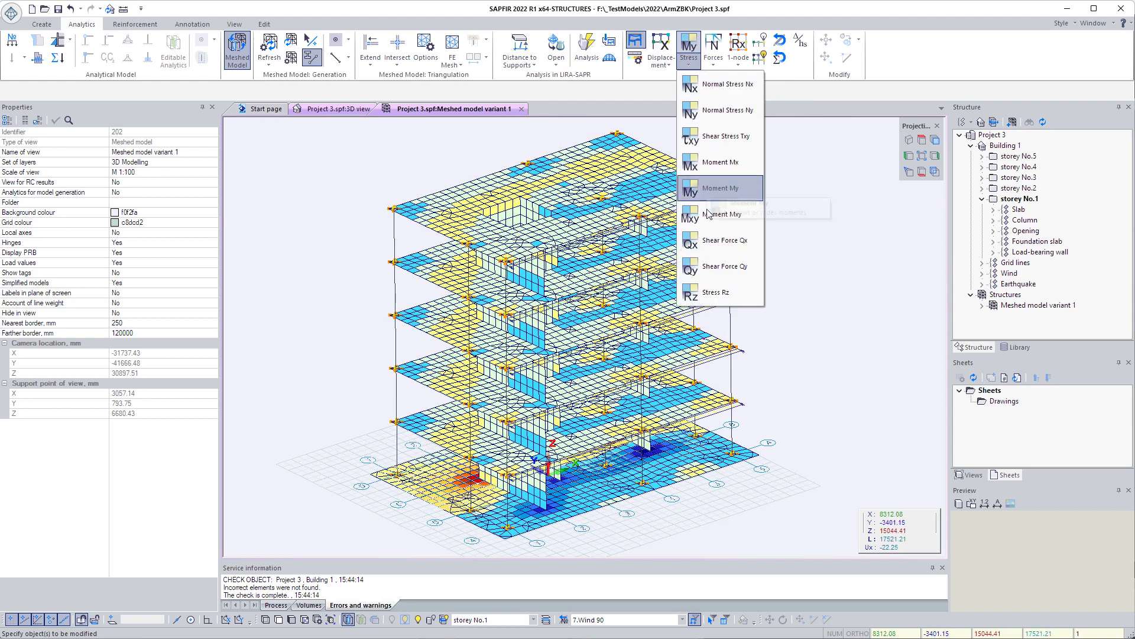